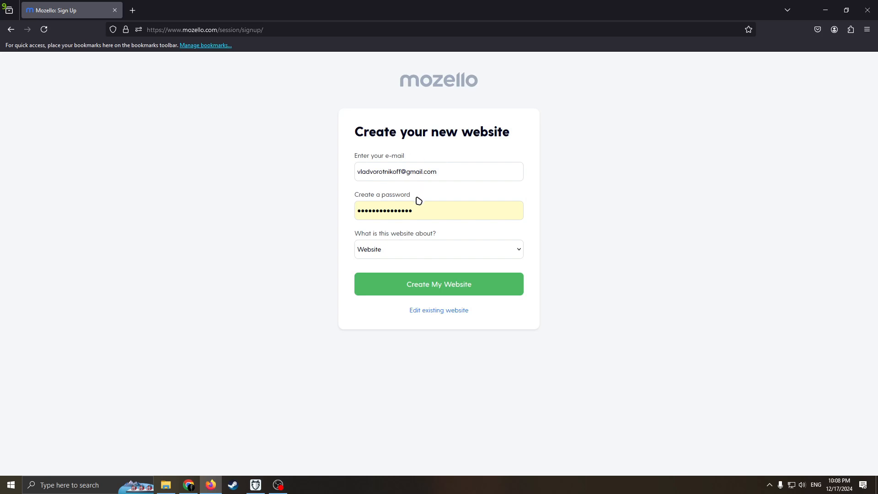
- Choose Website as the type of site and submit the sign-up form to create it
left_click(391, 249)
left_click(306, 248)
left_click(400, 254)
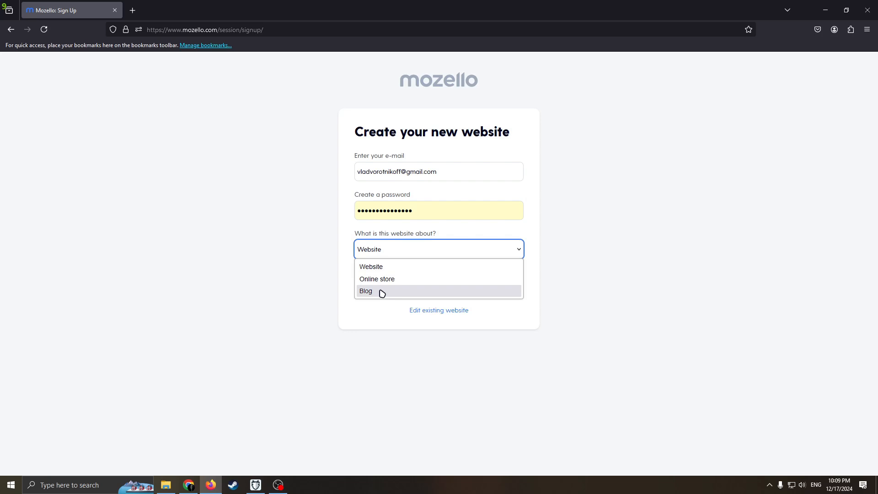
left_click(374, 267)
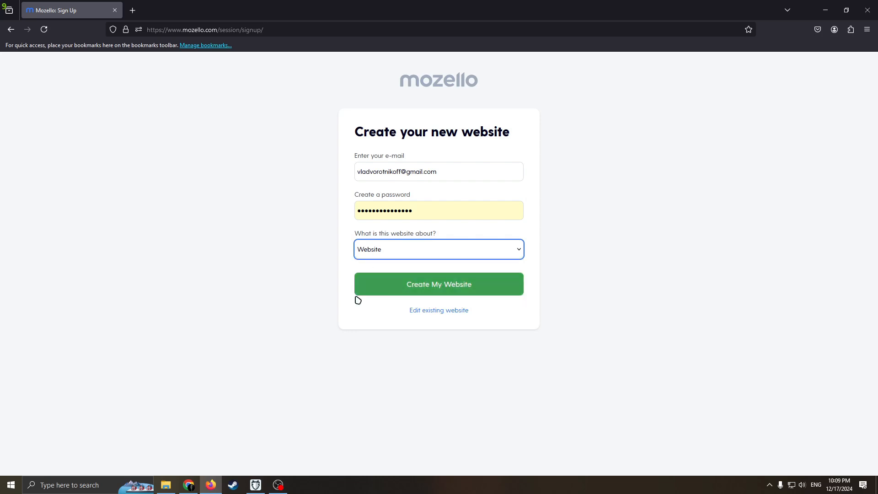
left_click(411, 284)
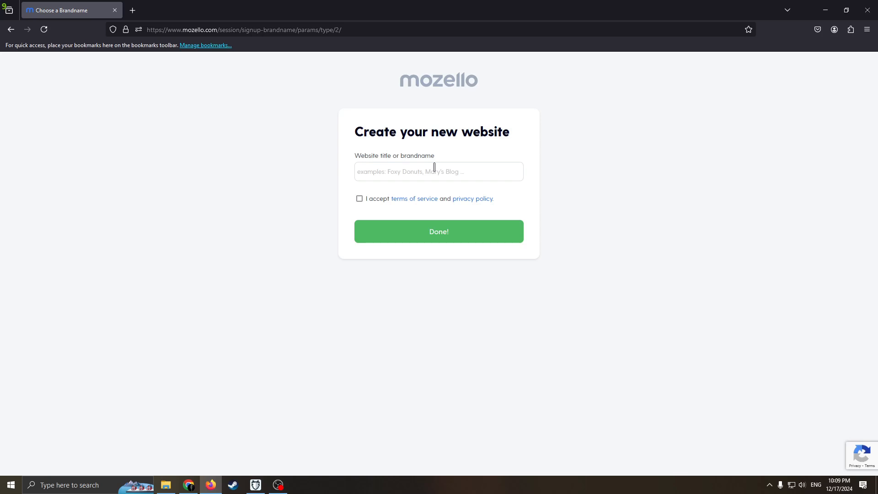
- Title the site with the owner's first name followed by "'s Website", accept the terms of service and privacy policy, and finish the sign-up
left_click(400, 165)
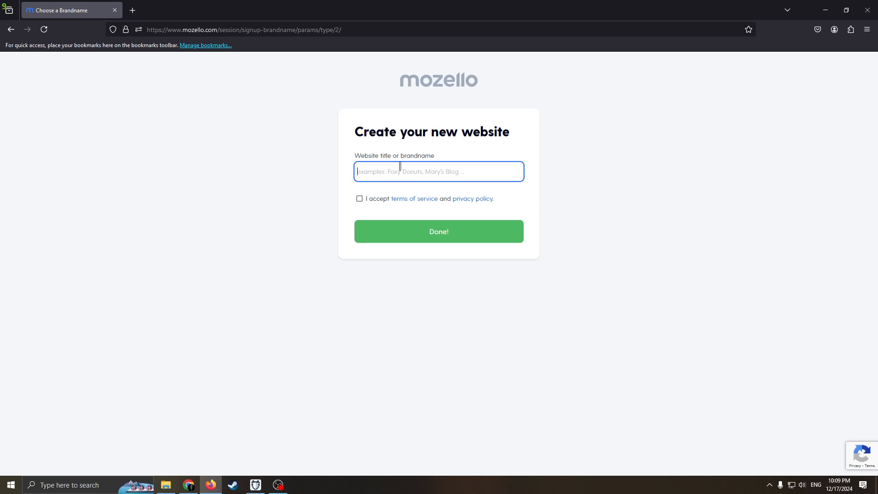
type("Vlad")
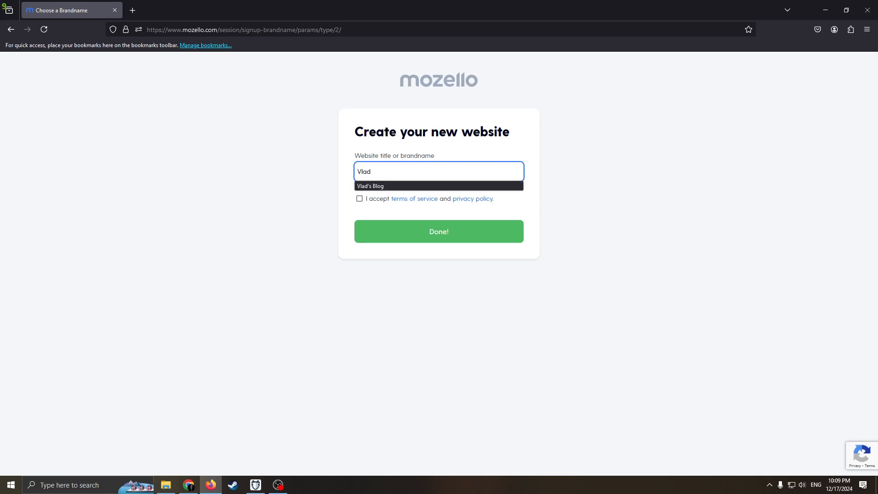
type("'s Website")
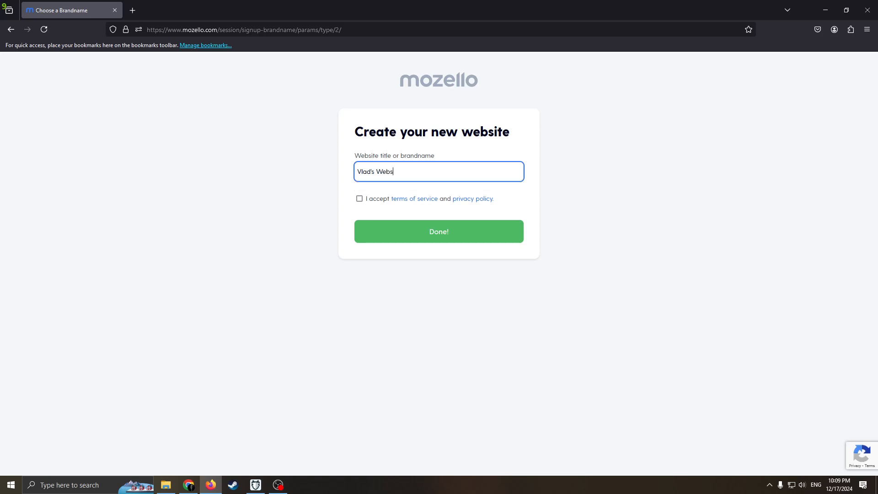
left_click(360, 198)
left_click(437, 238)
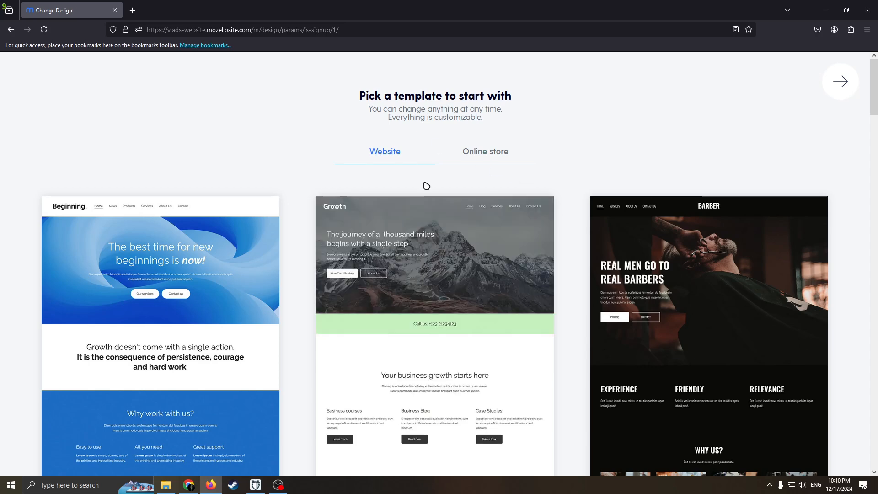
- Browse the website and online store templates and select the Lawyer website template
mouse_move(431, 233)
left_click(473, 151)
left_click(407, 153)
left_click(481, 152)
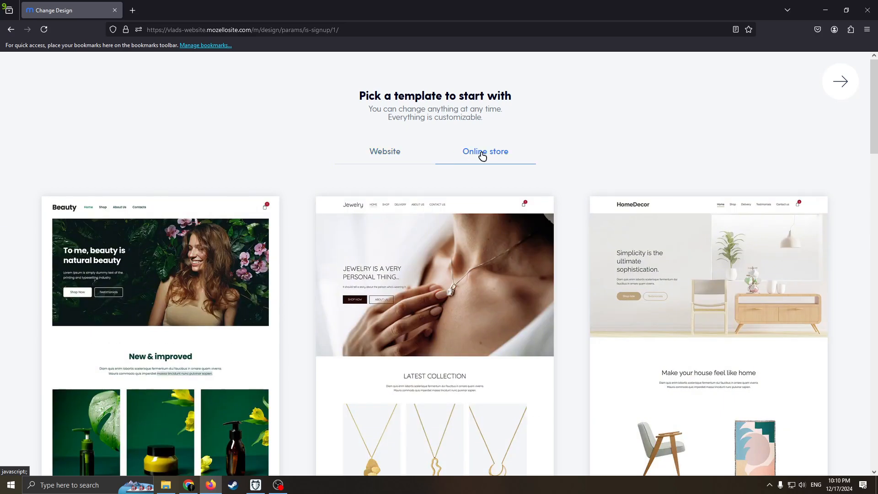
left_click(377, 155)
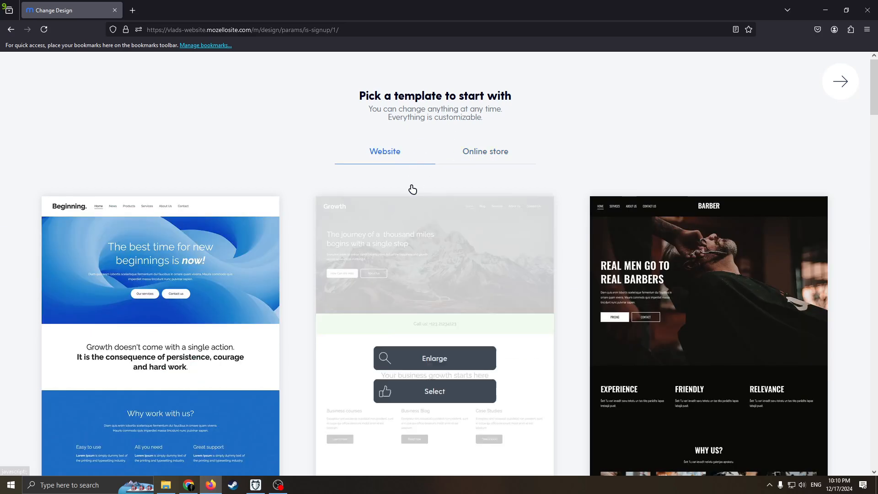
mouse_move(476, 241)
scroll(476, 241, "down", 4)
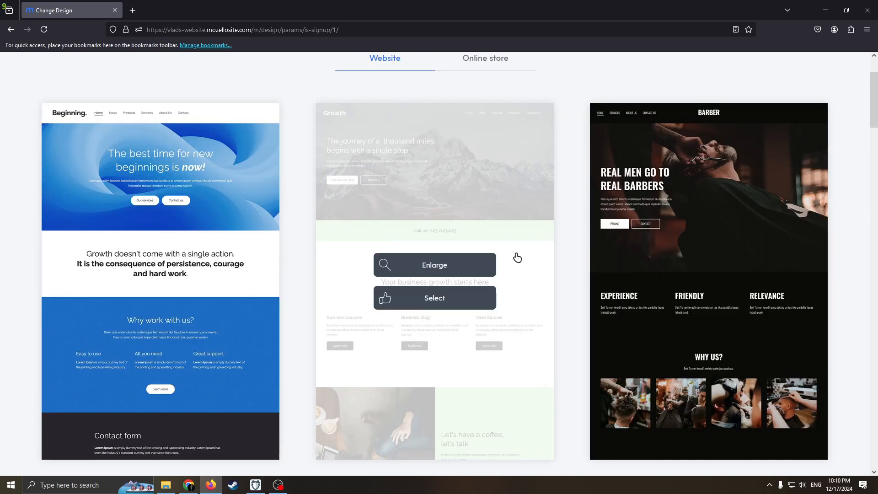
scroll(484, 237, "down", 5)
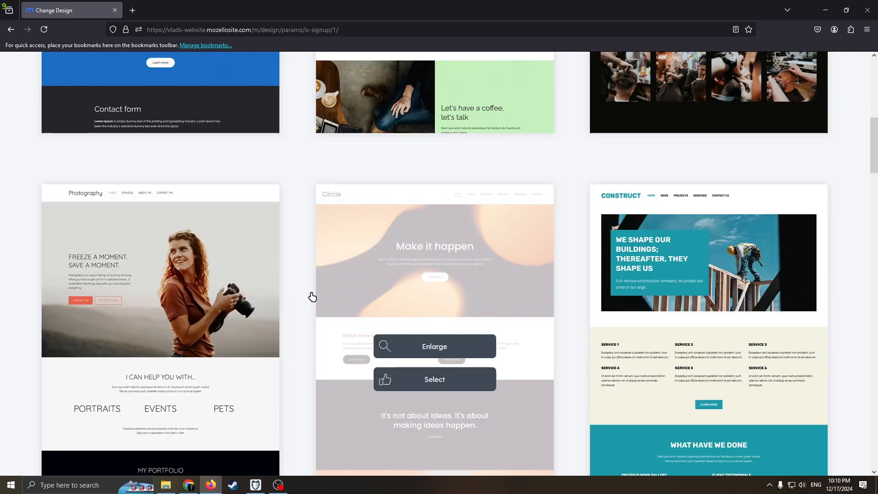
scroll(315, 294, "down", 4)
scroll(325, 294, "down", 7)
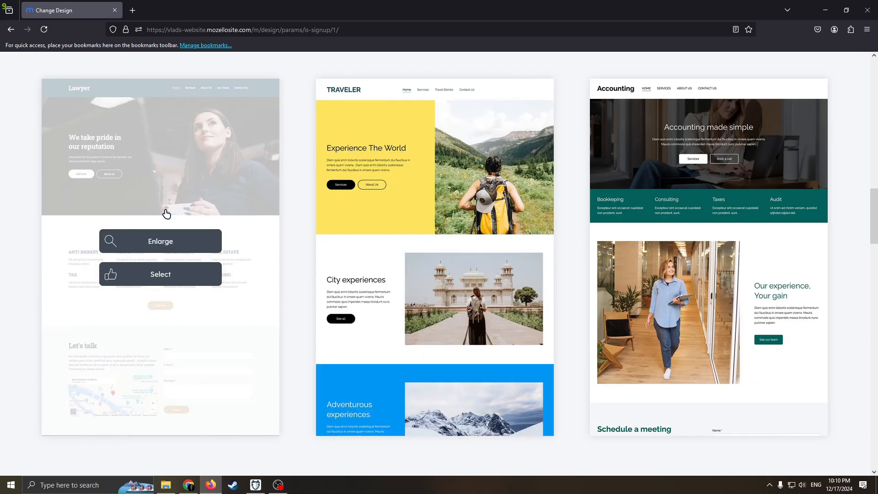
left_click(172, 271)
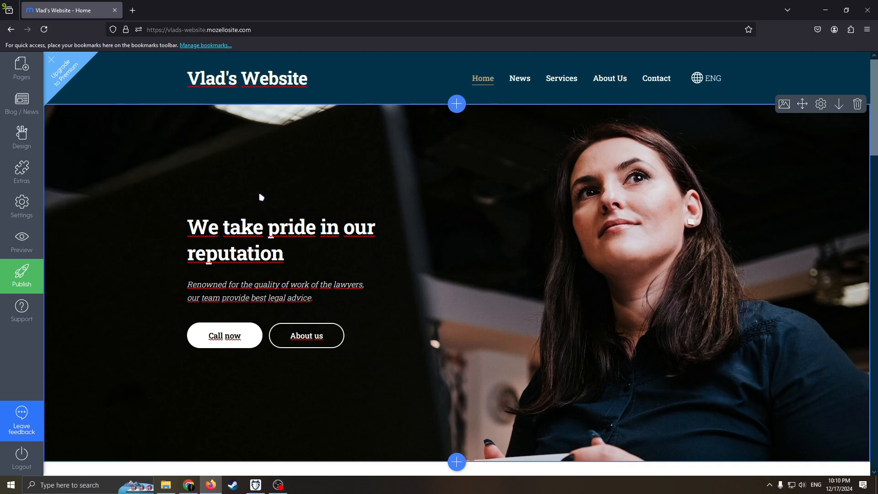
- Replace the hero heading and tagline with "Hello my name is", the owner's first name, and "and I'm the best lawyer"
left_click_drag(357, 294, 202, 217)
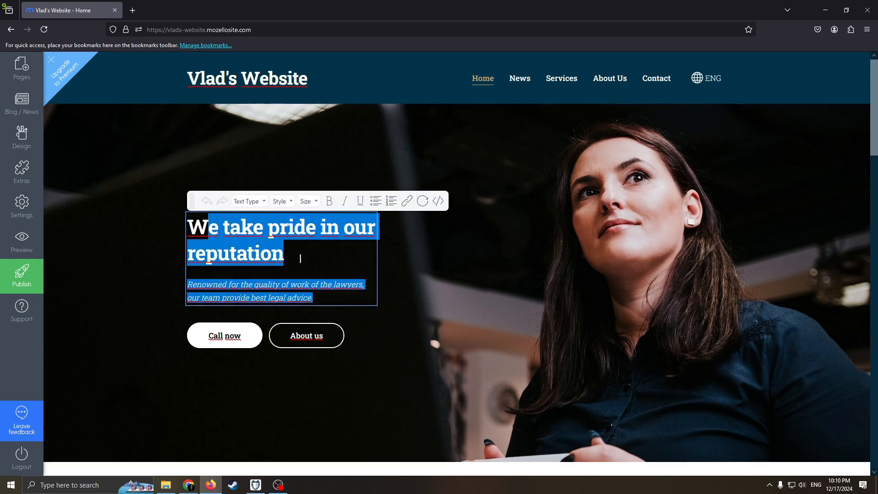
left_click(325, 308)
left_click_drag(326, 300, 188, 220)
key("BackSpace")
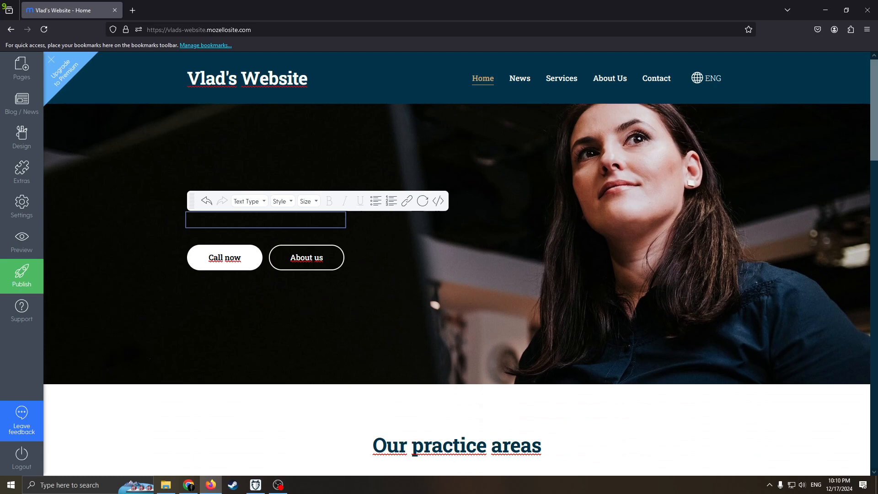
type("Hello my name is Vlad and I")
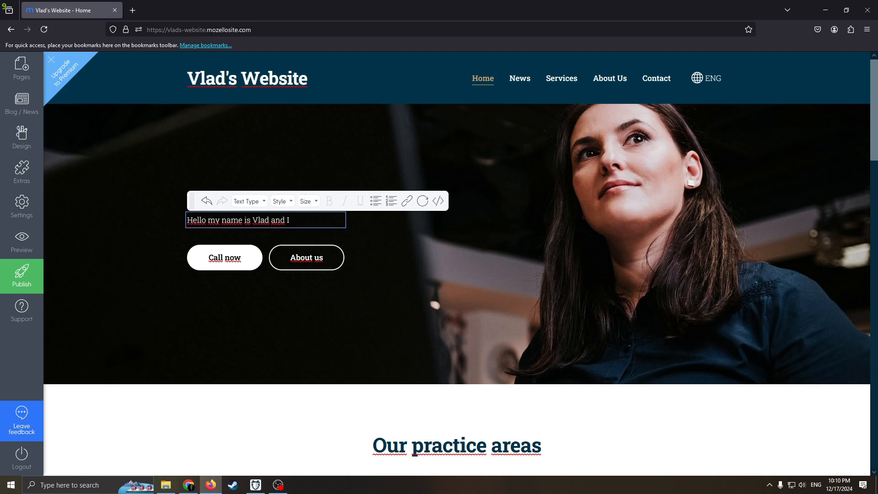
type("'m the best laywer")
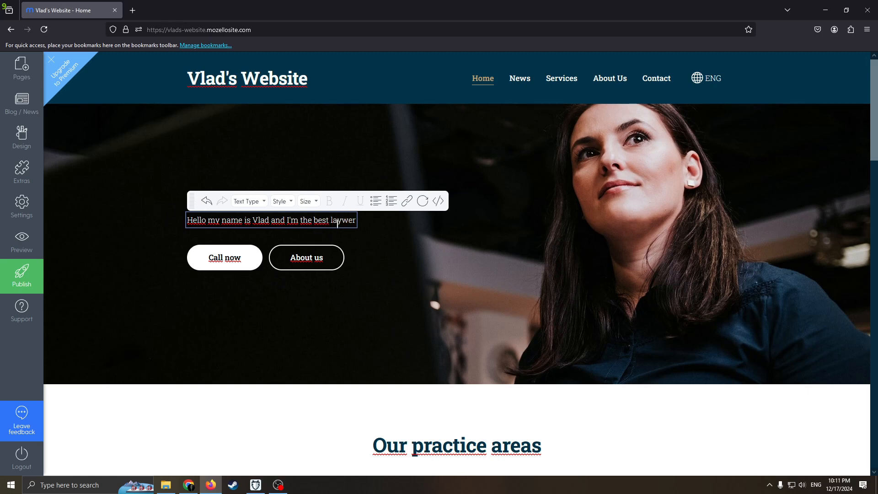
left_click_drag(347, 221, 339, 221)
type("we")
key("BackSpace")
type("y")
- Try to set the hero introduction text to the Large size
left_click(313, 202)
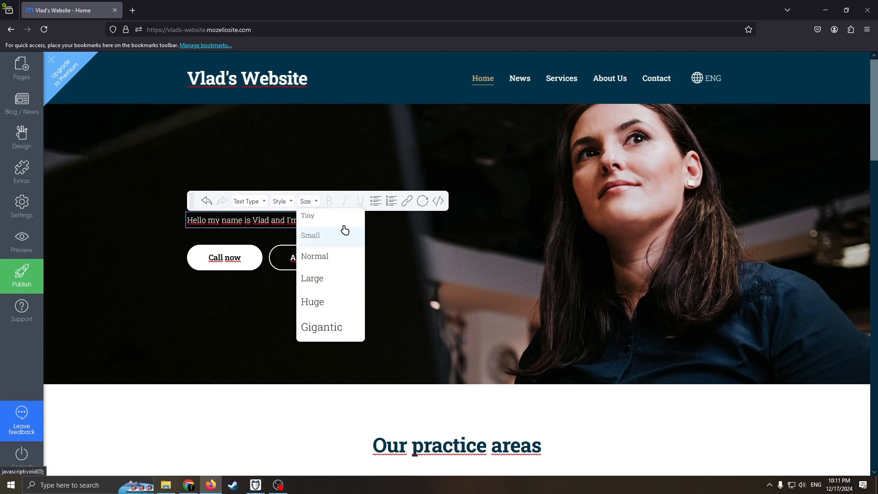
left_click(327, 278)
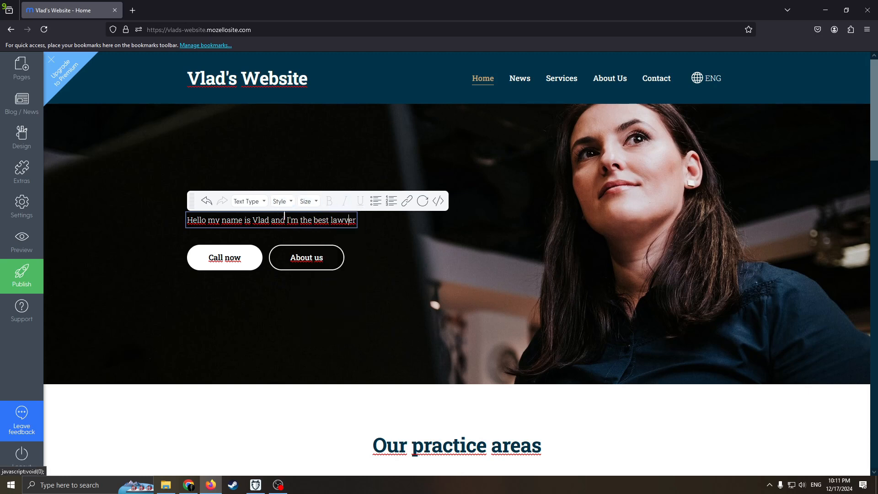
left_click(254, 205)
left_click(276, 205)
left_click(279, 206)
left_click(280, 215)
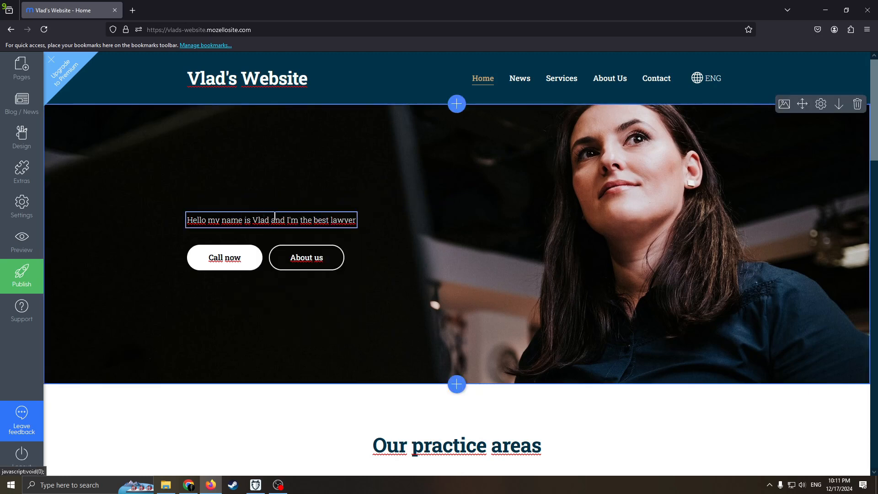
- Set the whole hero introduction text to the Gigantic size
left_click(352, 222)
left_click_drag(354, 221, 187, 220)
left_click(313, 202)
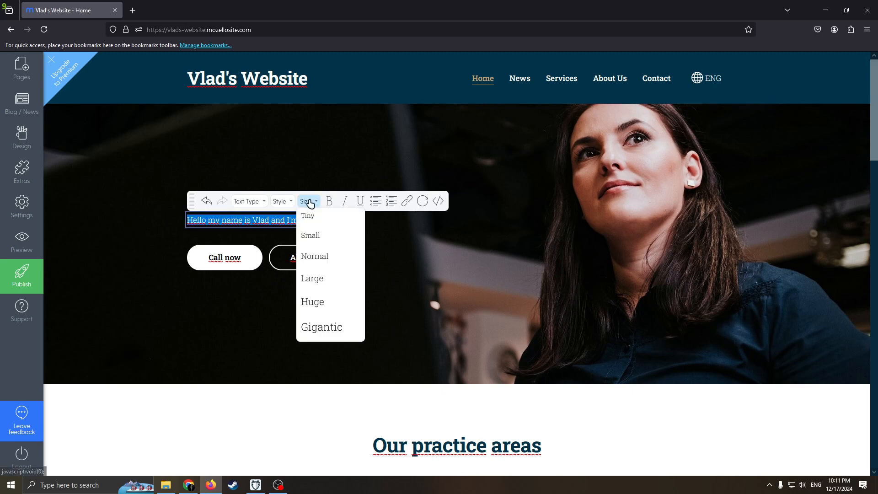
left_click(319, 254)
left_click(315, 206)
left_click(324, 302)
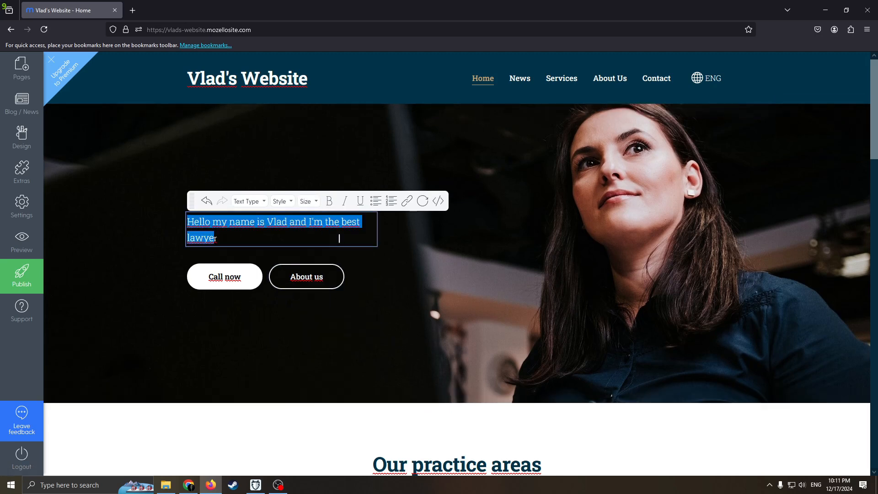
left_click(314, 225)
left_click_drag(295, 234, 171, 224)
left_click(314, 202)
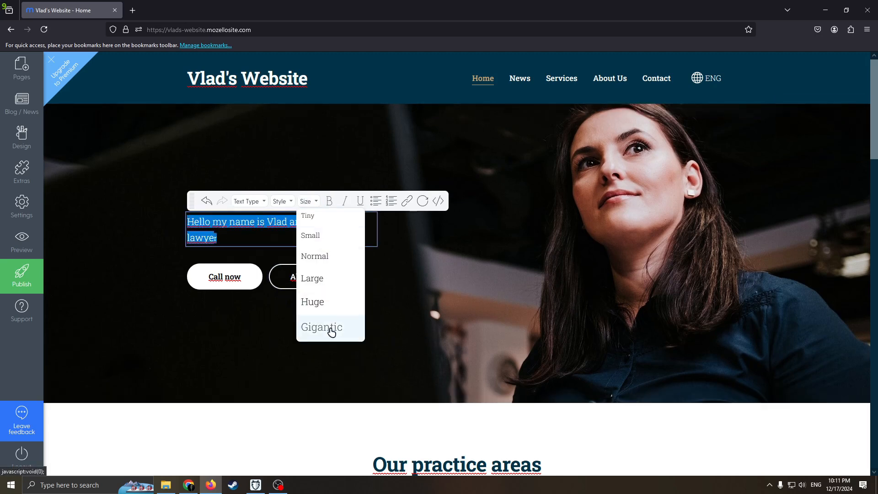
left_click(329, 329)
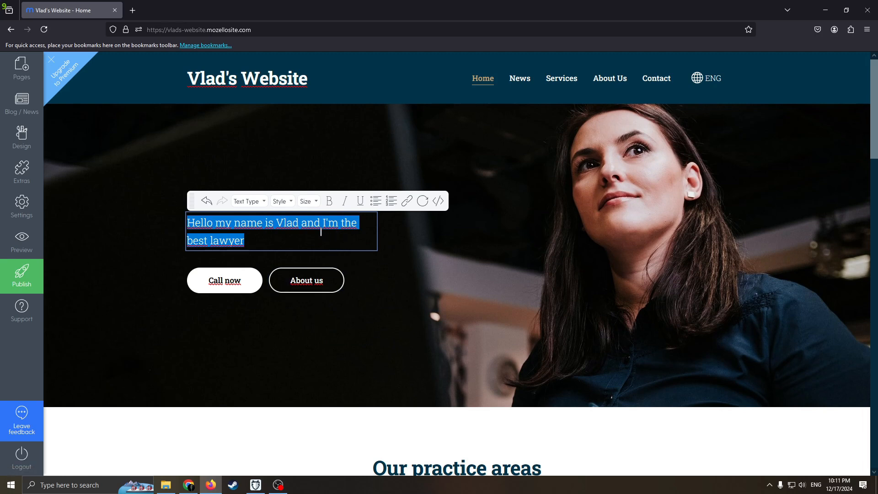
- Make the whole hero introduction text bold and give it the Heading 1 text type
left_click(279, 236)
left_click_drag(296, 242, 182, 223)
left_click(325, 203)
left_click(247, 202)
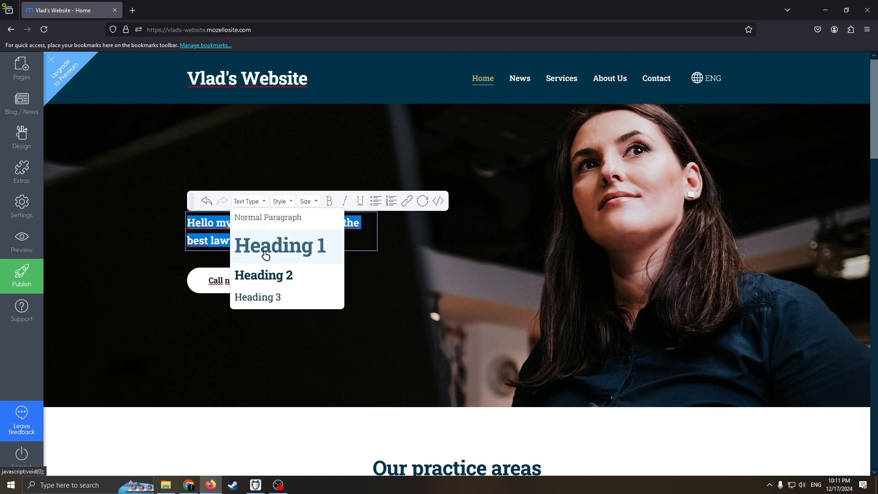
left_click(275, 250)
left_click(346, 312)
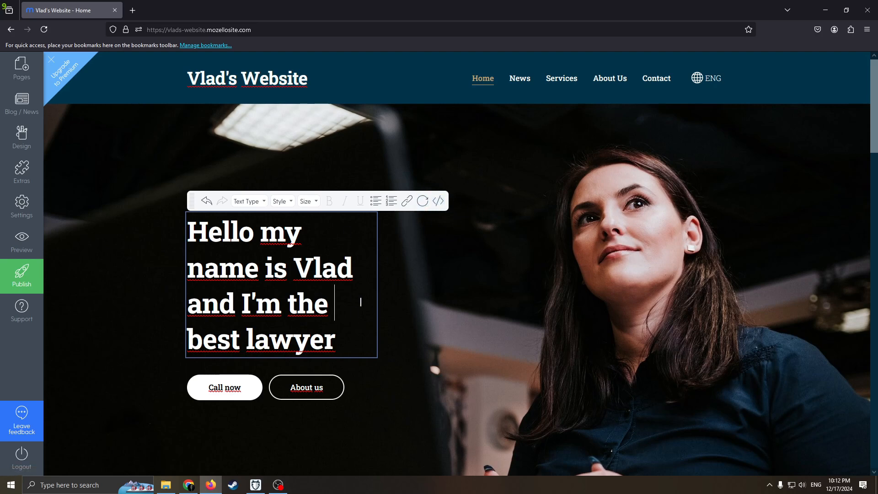
- View the available button styles for the hero section's "About us" button
left_click_drag(349, 349, 187, 229)
left_click(368, 320)
scroll(321, 388, "down", 3)
scroll(322, 252, "up", 3)
left_click(309, 382)
left_click(308, 366)
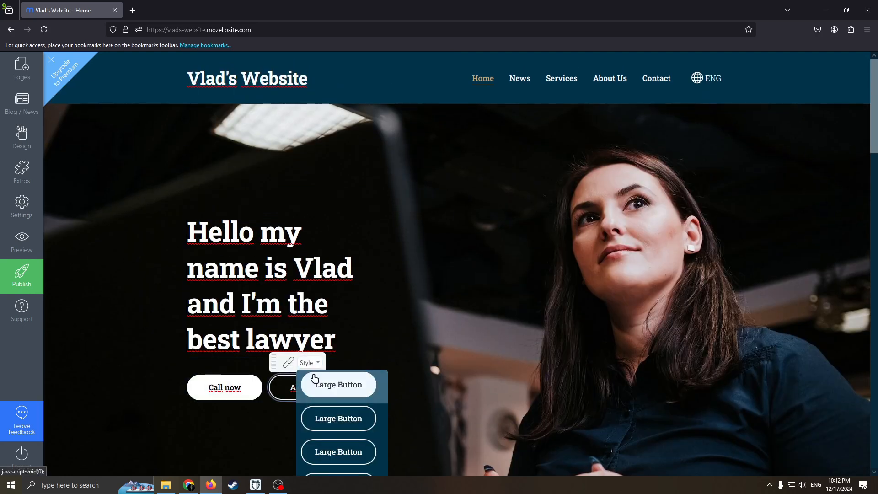
scroll(353, 416, "down", 2)
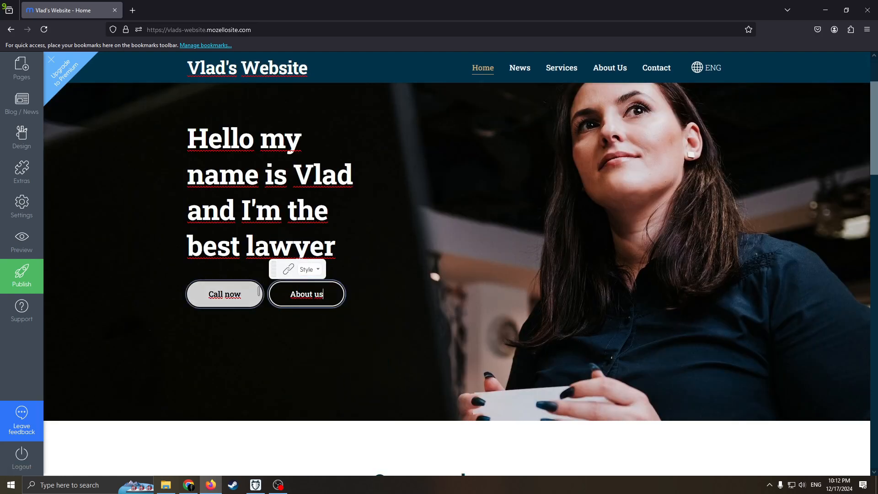
scroll(437, 273, "up", 1)
scroll(437, 273, "up", 1)
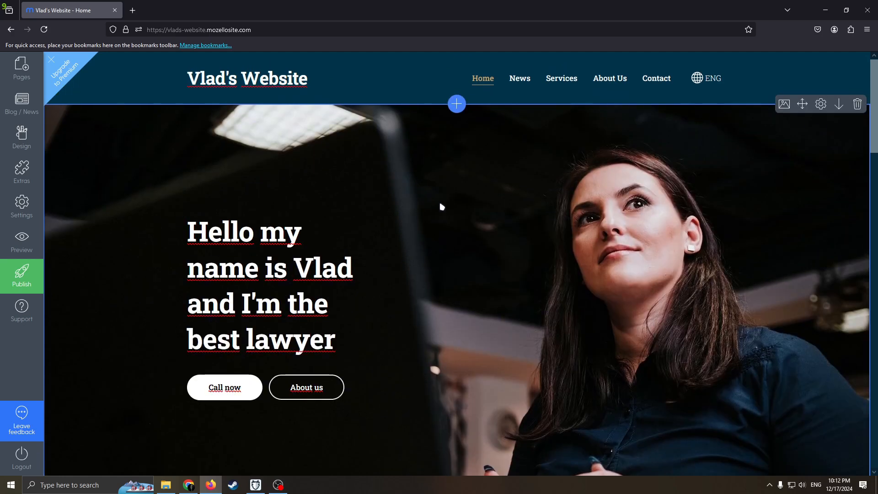
scroll(565, 183, "down", 3)
scroll(595, 151, "up", 3)
scroll(537, 163, "down", 2)
scroll(653, 290, "up", 2)
scroll(492, 238, "down", 1)
scroll(492, 239, "up", 1)
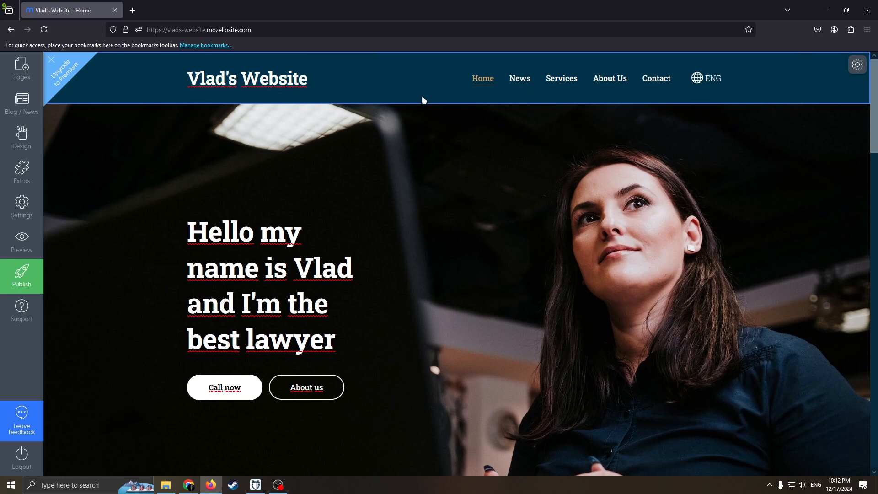
scroll(573, 249, "down", 1)
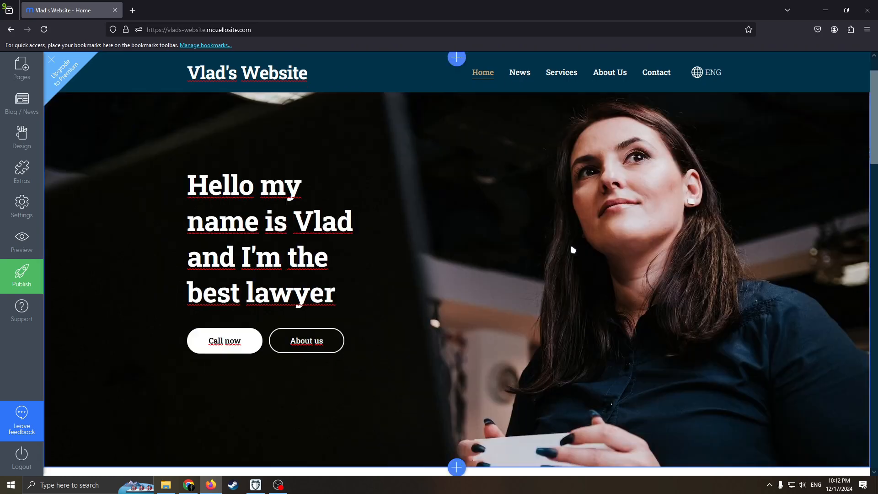
scroll(590, 221, "up", 1)
scroll(540, 229, "down", 1)
scroll(494, 235, "down", 1)
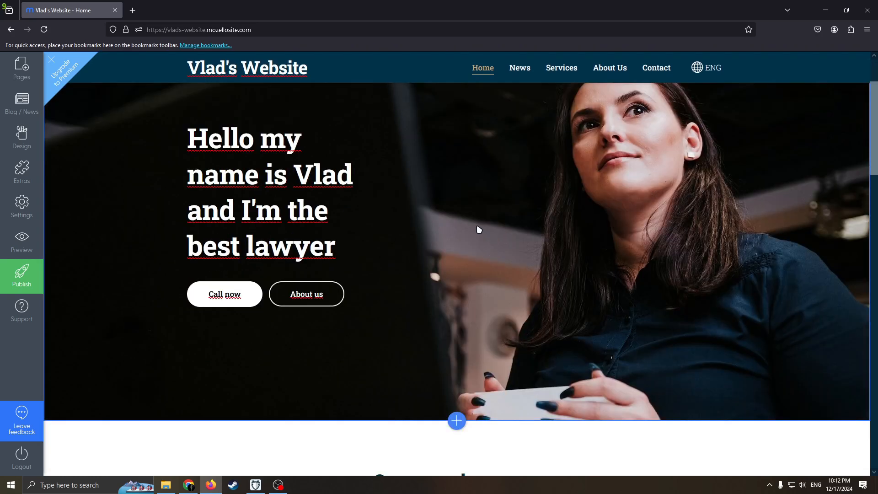
scroll(478, 233, "up", 2)
scroll(709, 206, "down", 1)
scroll(772, 159, "up", 1)
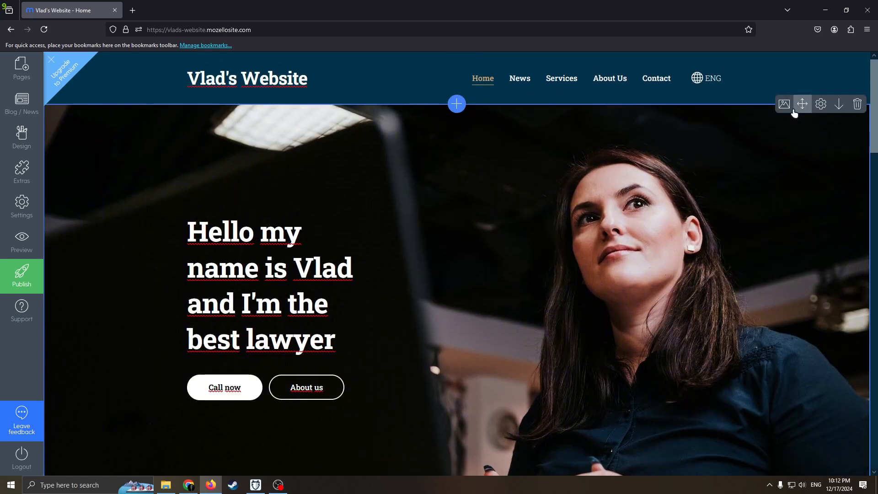
left_click(784, 104)
key("Escape")
scroll(767, 126, "down", 1)
scroll(773, 115, "up", 1)
left_click(784, 104)
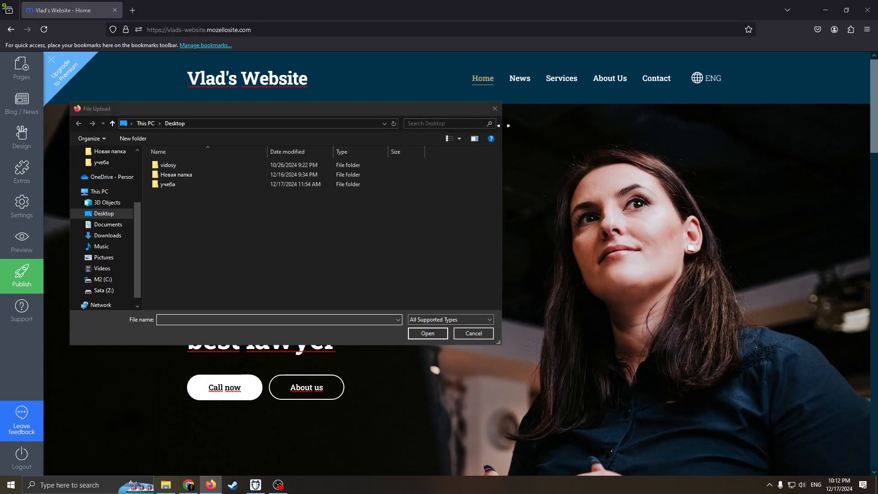
key("Escape")
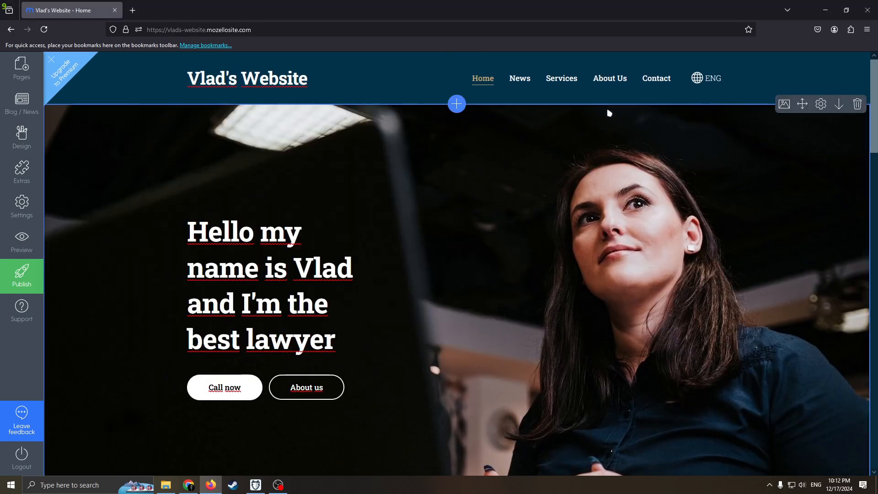
- Replace the hero section's background image with the JPG file яяяя from the Sata (Z:) drive
left_click(783, 105)
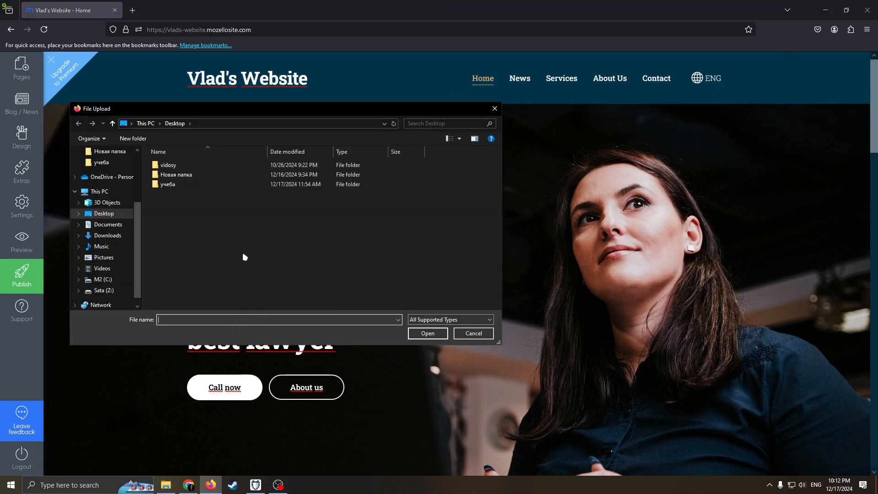
left_click(103, 290)
scroll(232, 288, "down", 5)
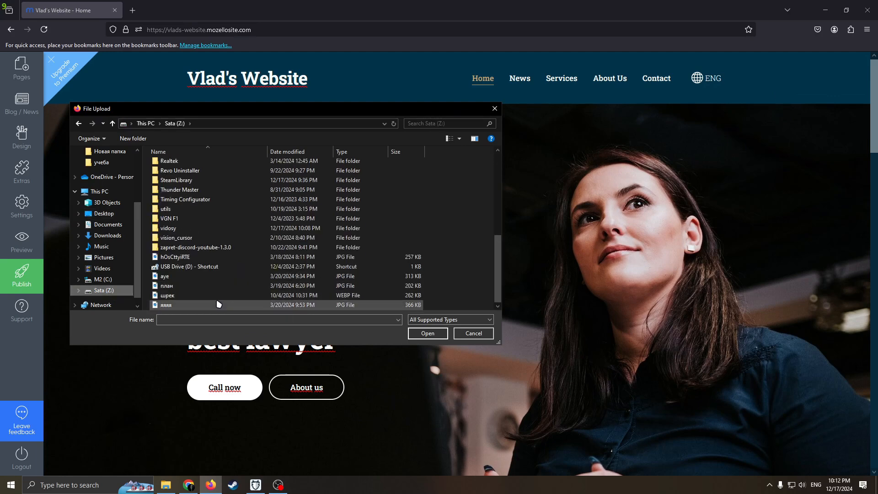
left_click(219, 303)
left_click(429, 333)
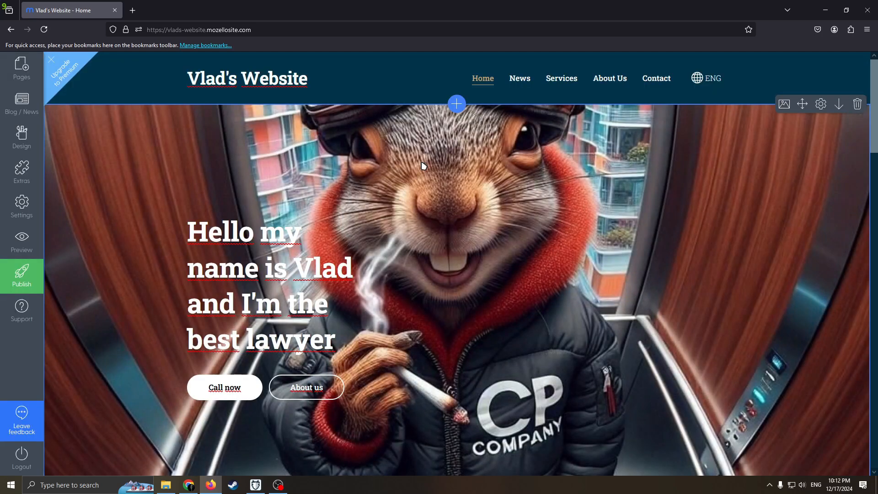
- Move the hero section down below the practice areas section and back up to its original place
scroll(424, 165, "down", 1)
scroll(466, 228, "up", 1)
scroll(700, 220, "down", 13)
scroll(786, 121, "up", 13)
left_click(837, 106)
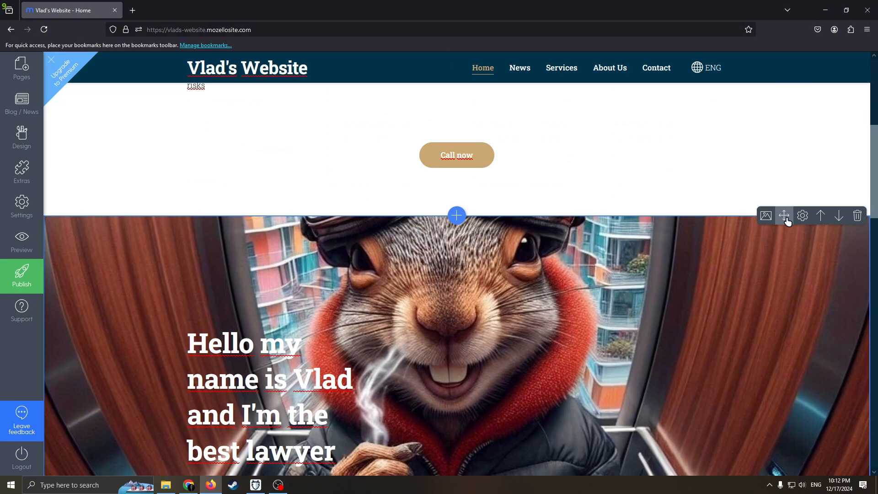
left_click(821, 217)
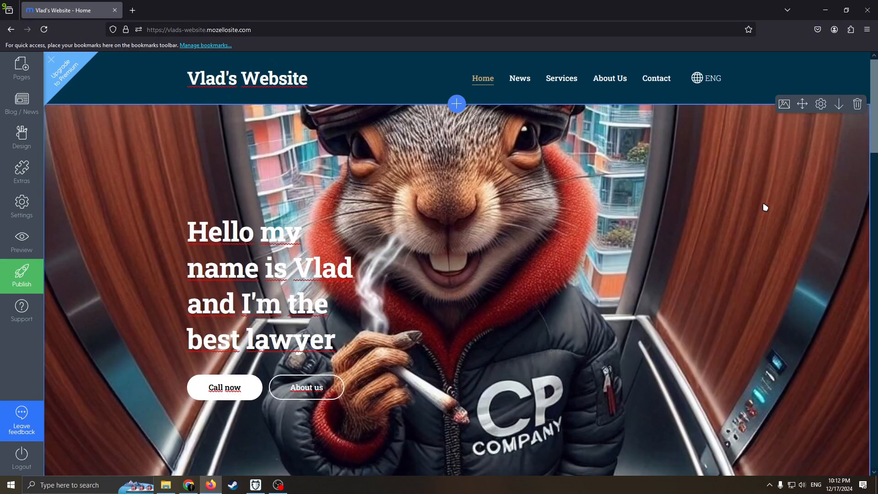
- Shift the hero background image downwards within its frame so the squirrel's goggles are in view
left_click(802, 105)
mouse_move(329, 218)
left_mouse_down()
mouse_move(348, 270)
mouse_move(380, 243)
mouse_move(391, 269)
mouse_move(380, 365)
mouse_move(386, 314)
mouse_move(483, 310)
left_mouse_up()
left_click(843, 86)
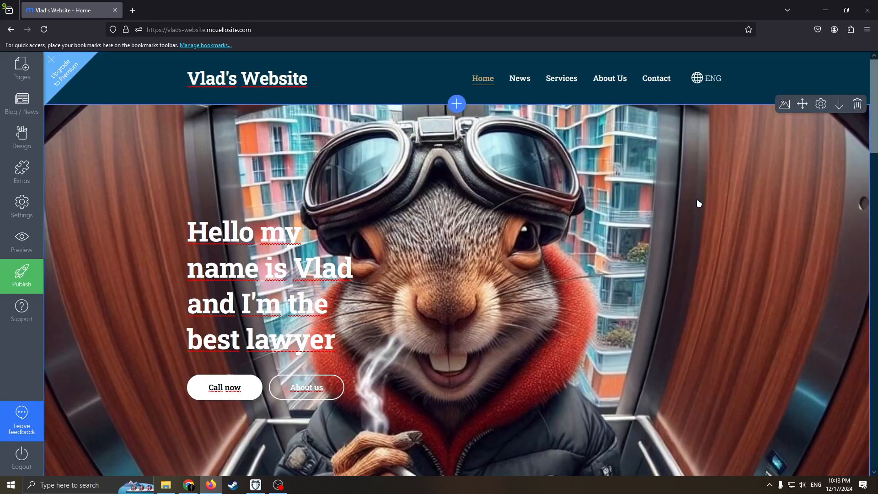
- Try the dark content color on the hero section and switch it back to white
left_click(822, 105)
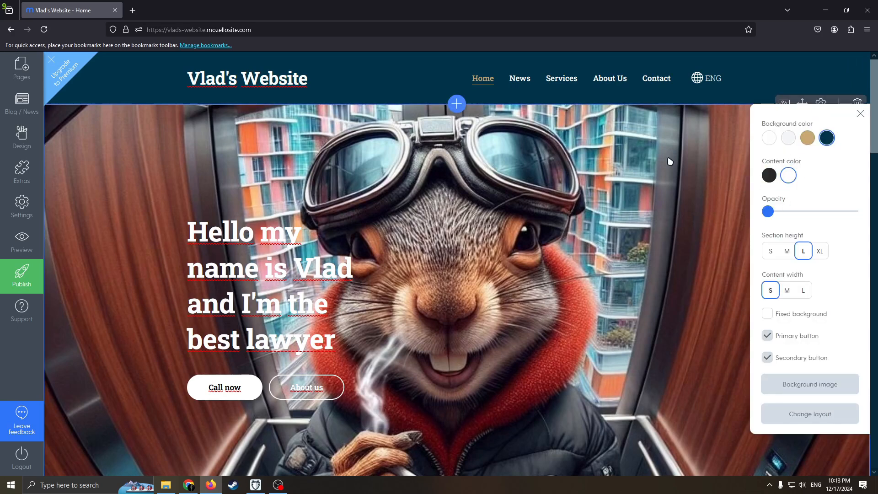
left_click(771, 177)
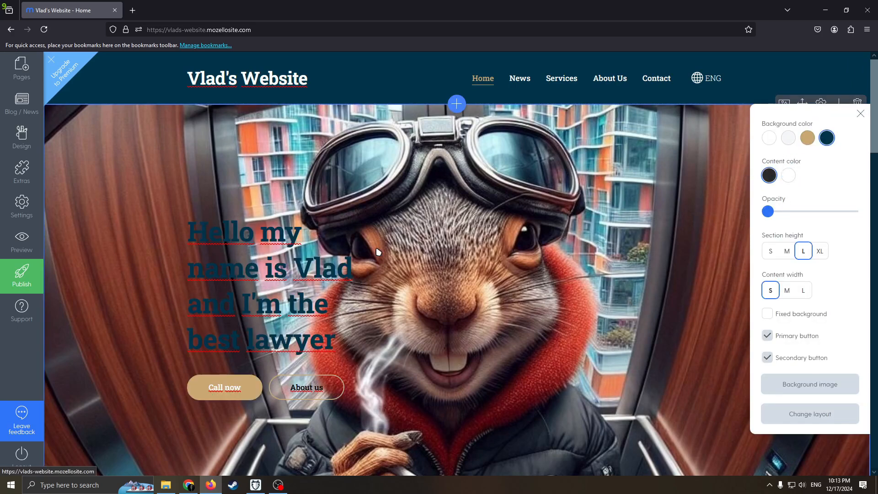
left_click(795, 176)
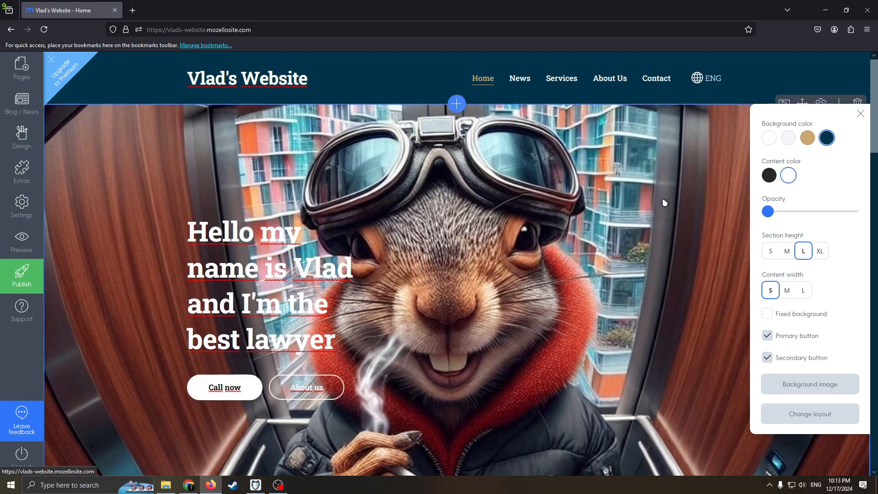
- Try other section height and content width options on the hero section, returning them to L and S
left_click(787, 252)
left_click(802, 251)
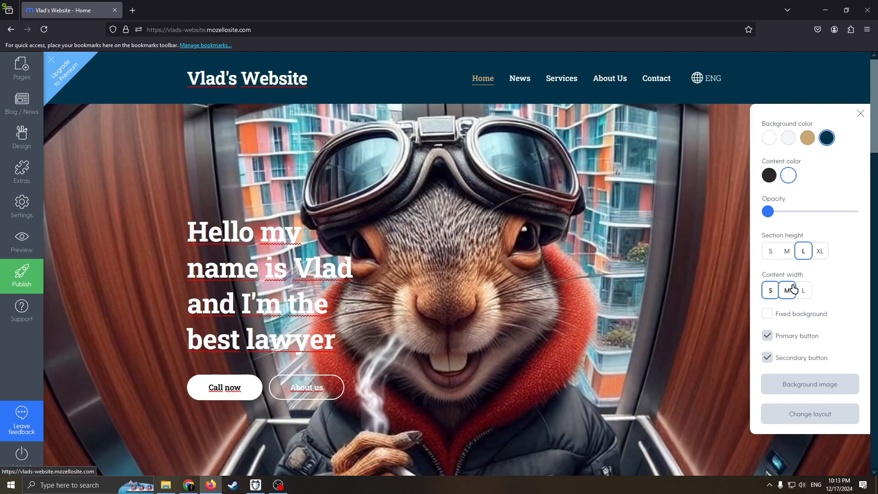
left_click(798, 292)
left_click(770, 290)
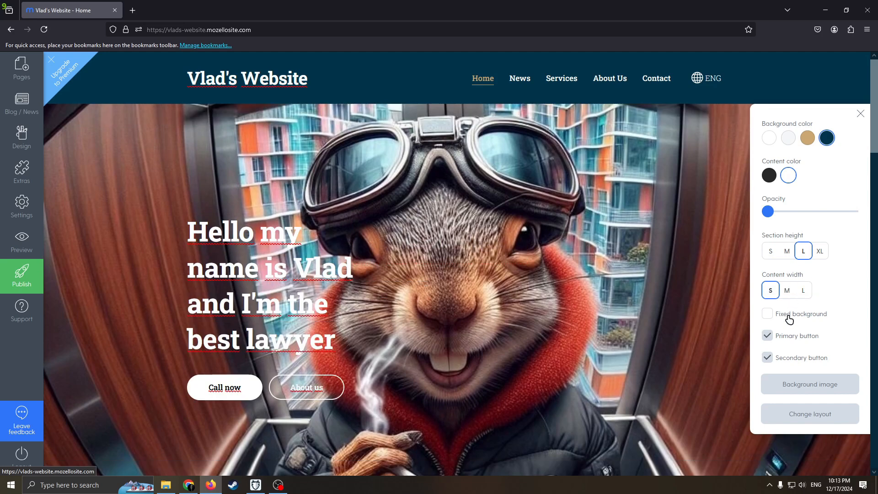
- Toggle the hero section's fixed background on and off and look through the available section layouts
left_click(771, 316)
left_click(769, 316)
left_click(811, 415)
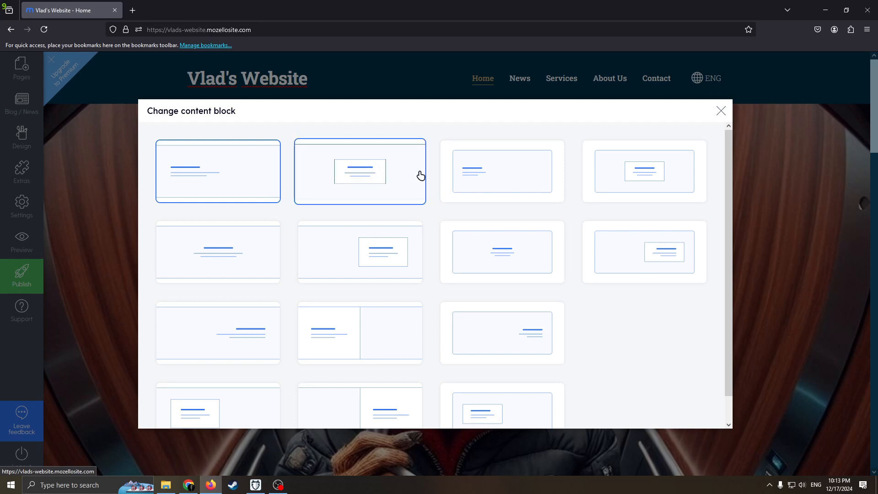
left_click(720, 112)
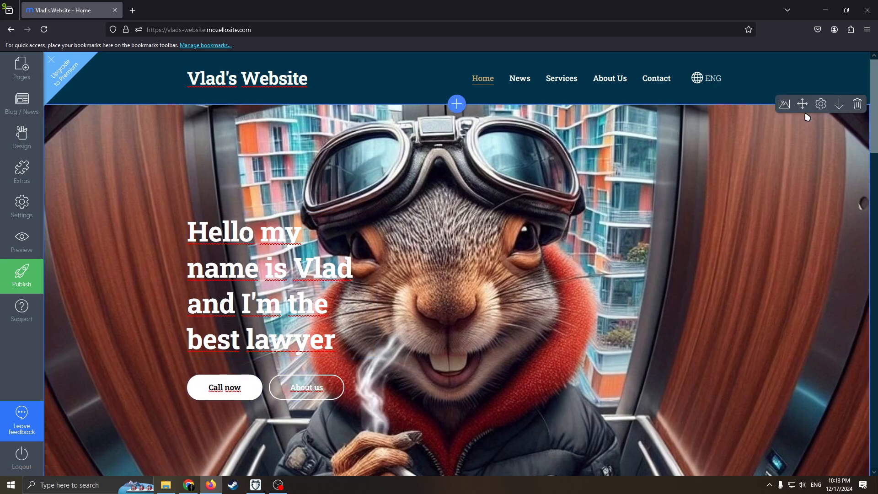
- Change the hero section to the full-width banner layout with a centred text box
left_click(821, 104)
left_click(790, 417)
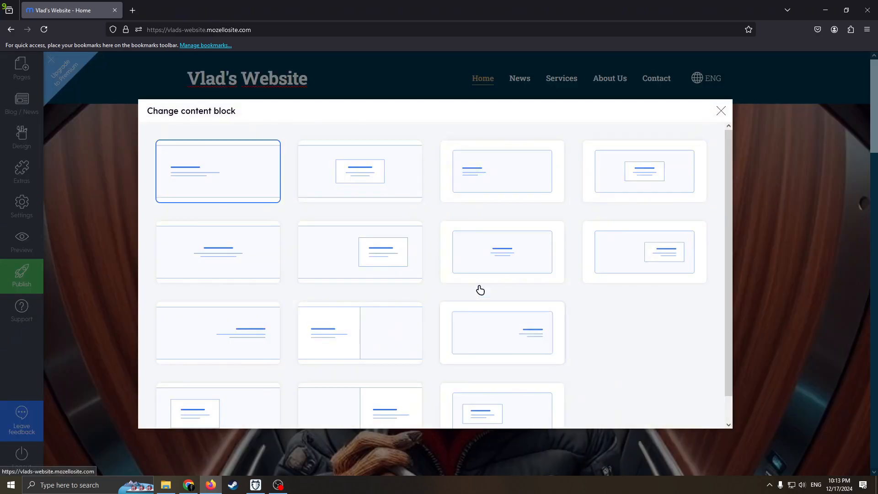
left_click(373, 188)
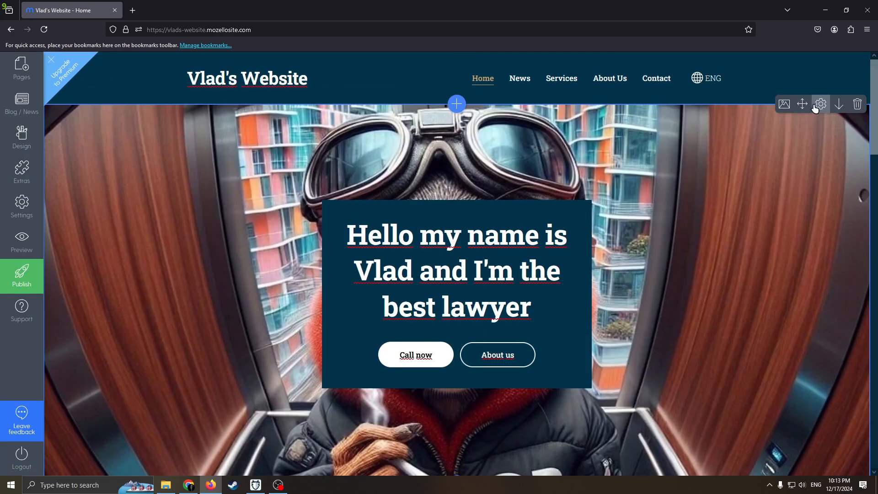
left_click(784, 103)
left_click(847, 82)
- Change the hero section to the split layout with text on the left half and the image on the right
left_click(817, 105)
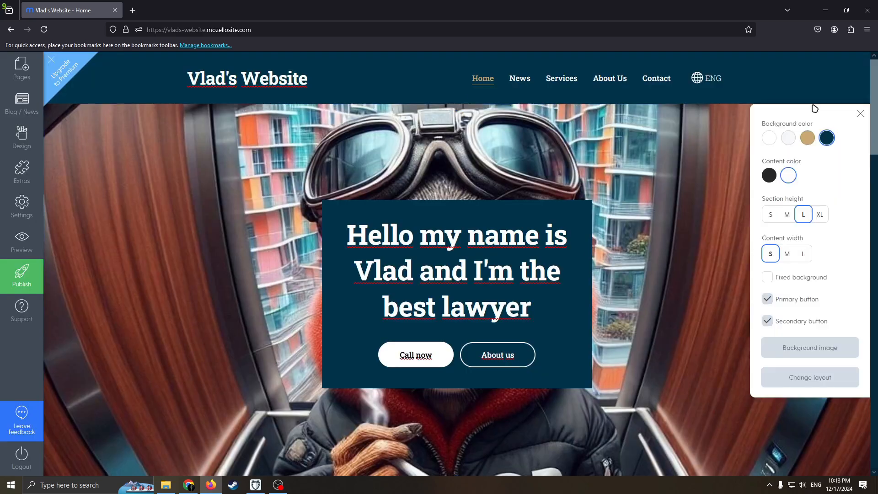
left_click(799, 378)
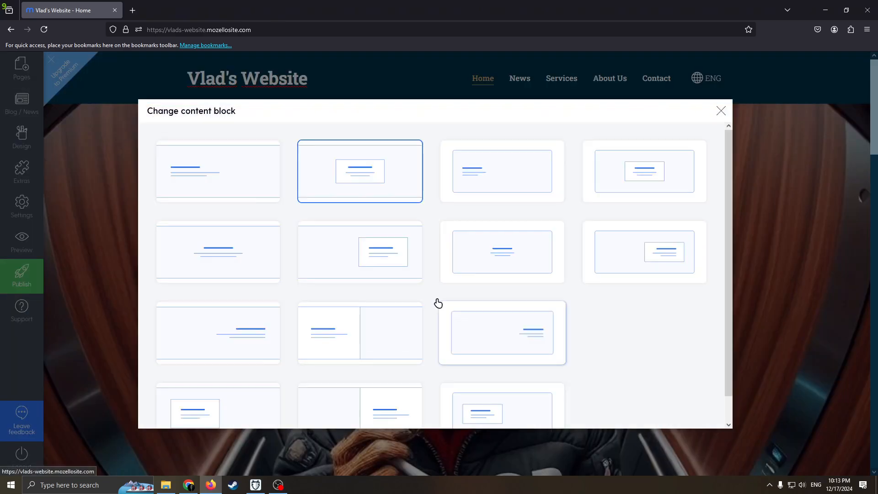
scroll(420, 330, "down", 1)
left_click(367, 303)
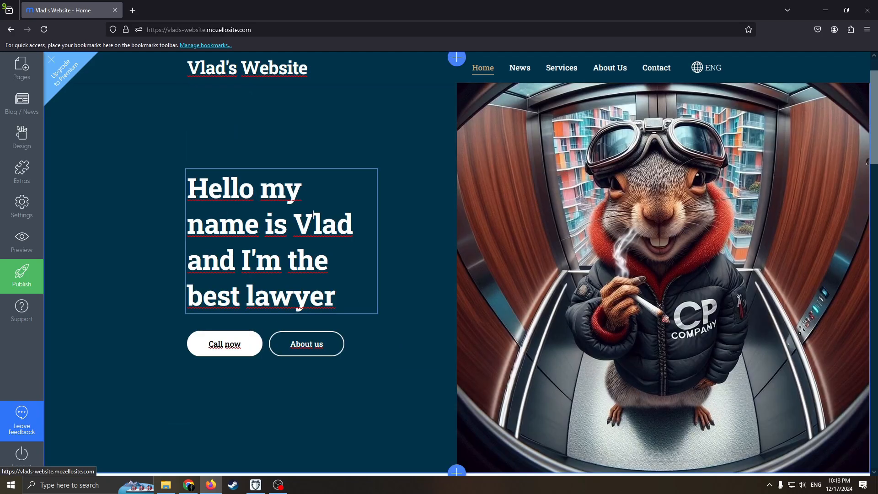
- Browse the content block categories, such as Image, Video, Banner, Gallery and Accordion, for a block below the hero section
scroll(471, 316, "down", 3)
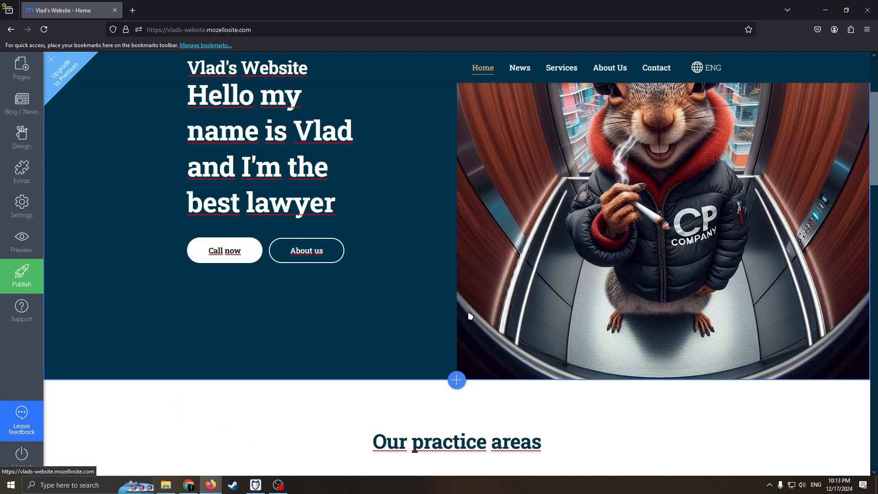
left_click(457, 380)
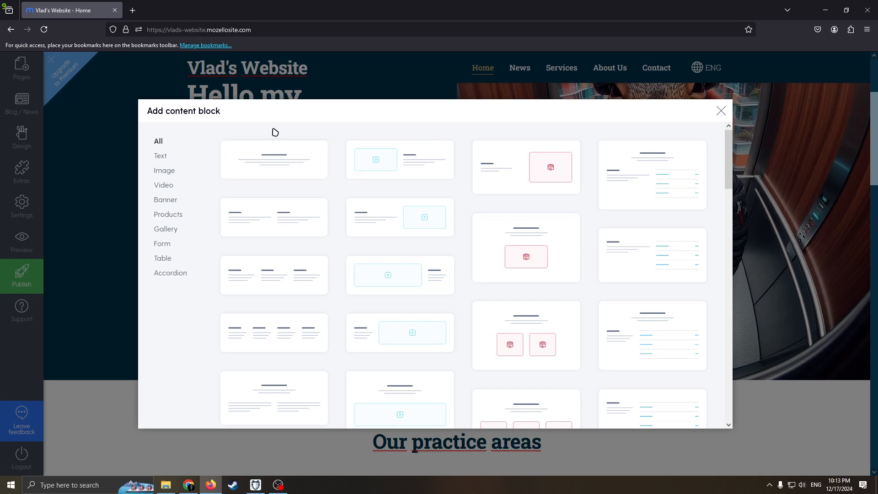
left_click(165, 171)
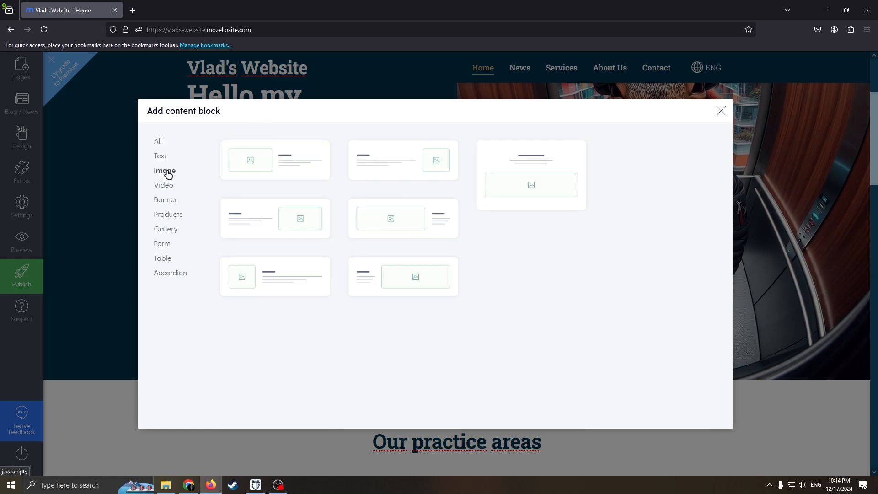
left_click(163, 185)
left_click(170, 201)
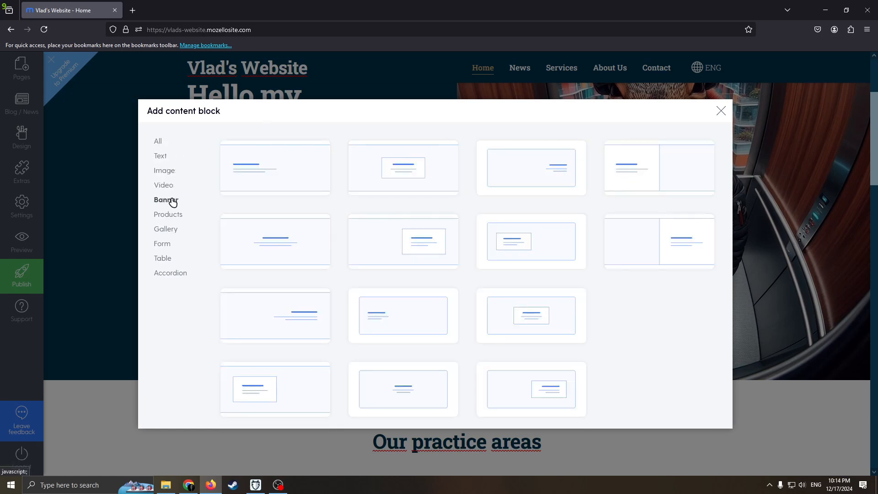
left_click(177, 217)
left_click(173, 229)
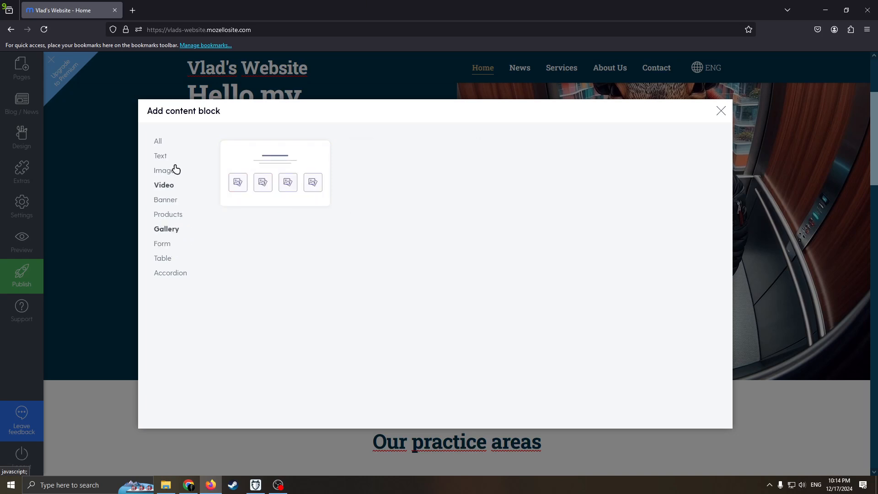
left_click(161, 156)
left_click(158, 141)
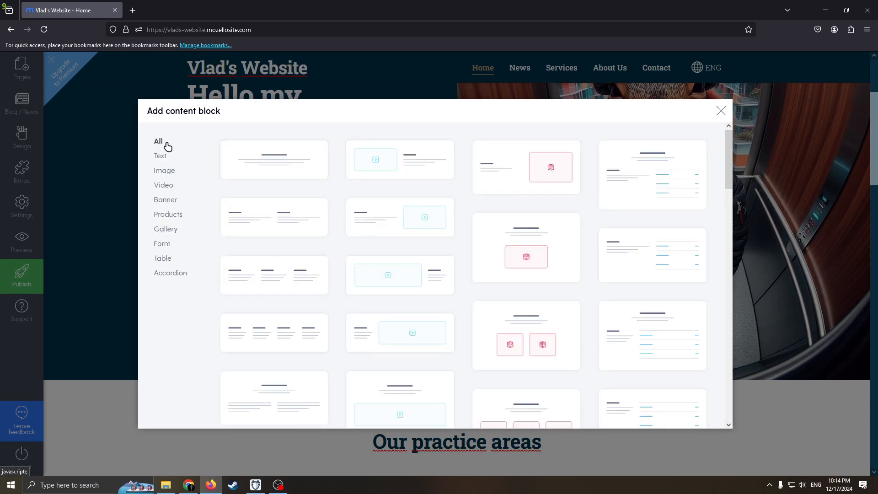
left_click(171, 274)
- Add a Products block with the product on the left and text on the right below the hero section
left_click(164, 213)
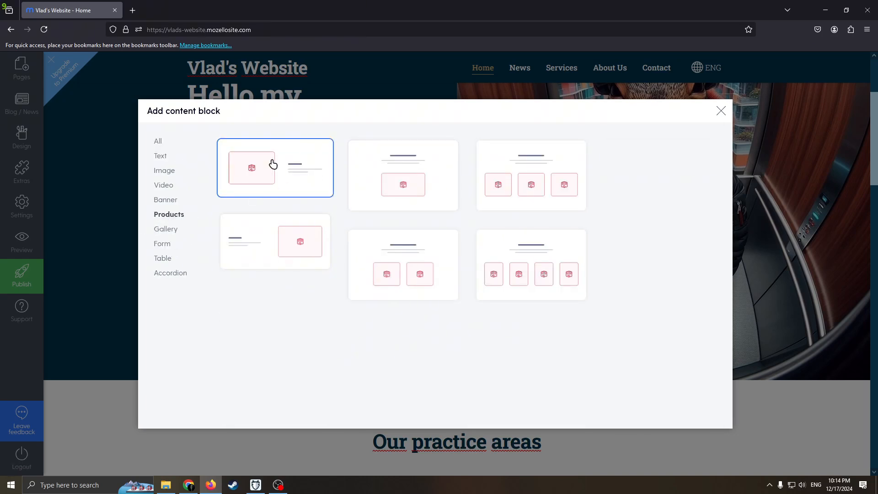
left_click(272, 166)
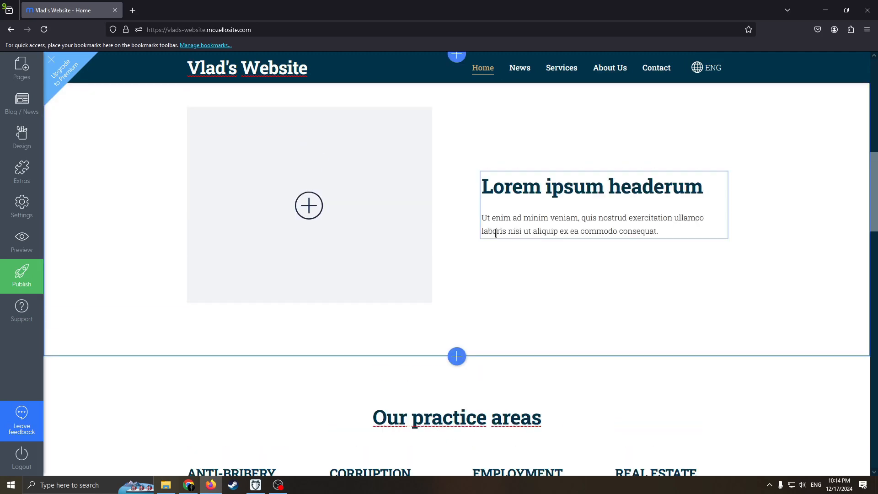
left_click_drag(705, 227, 477, 173)
left_click(699, 217)
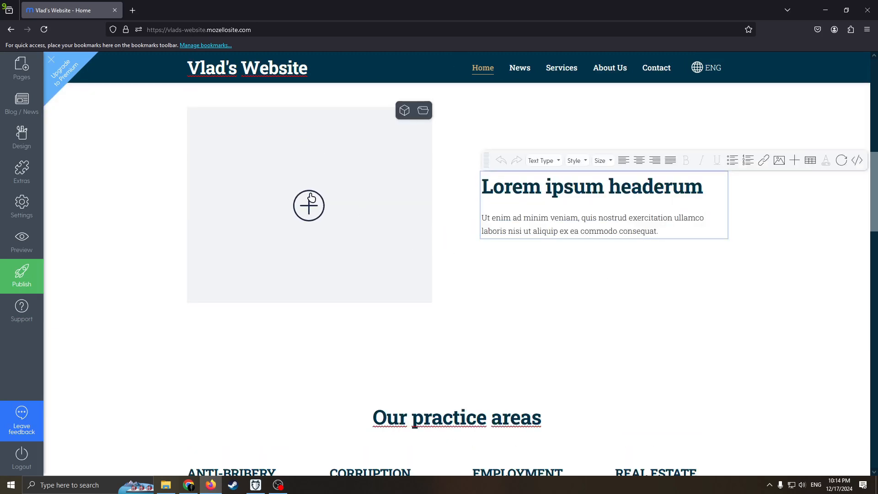
left_click(627, 270)
scroll(741, 222, "up", 1)
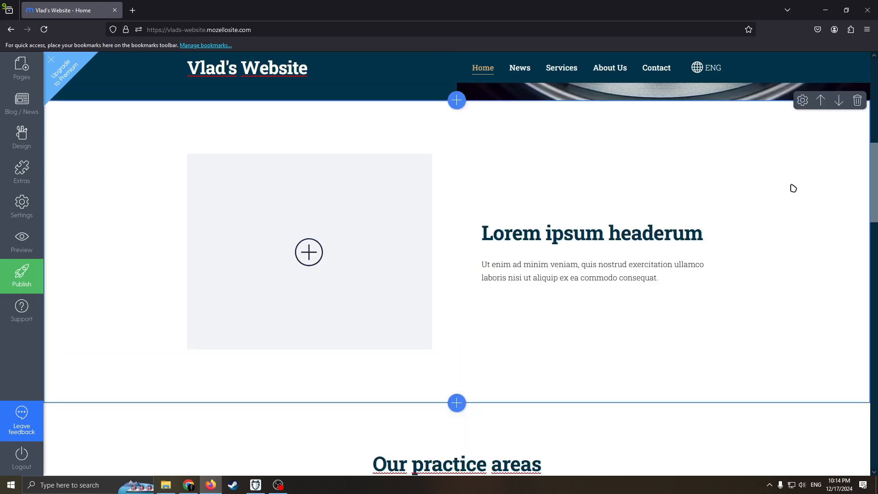
- Try different background and content colors on the new product block, ending with a white background and dark content
left_click(808, 105)
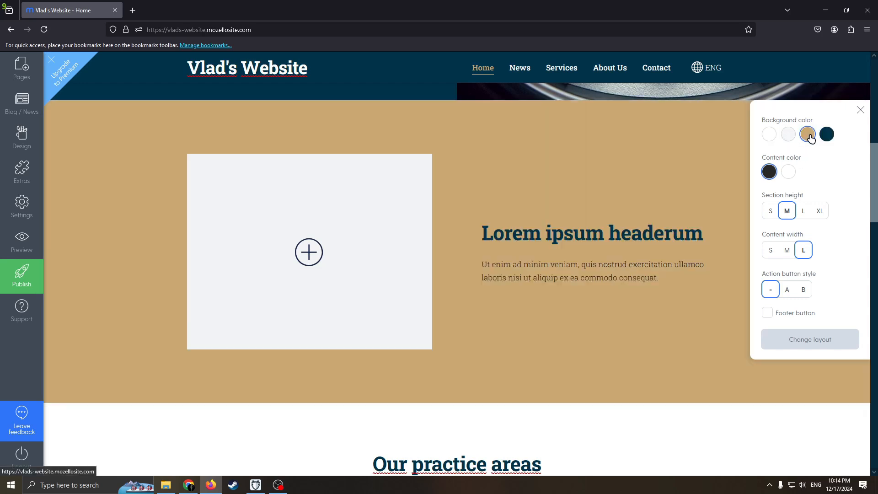
left_click(827, 134)
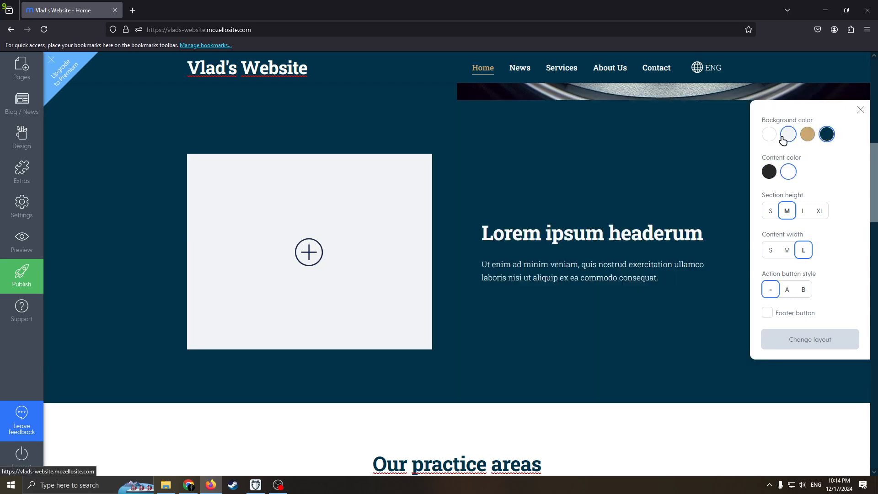
left_click(771, 136)
left_click(788, 174)
left_click(769, 172)
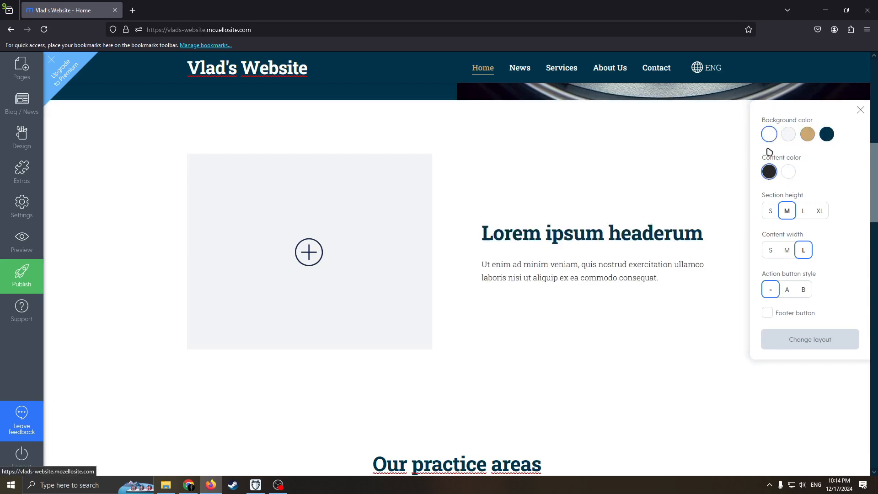
- Delete the product block below the hero section and confirm the removal
left_click(857, 102)
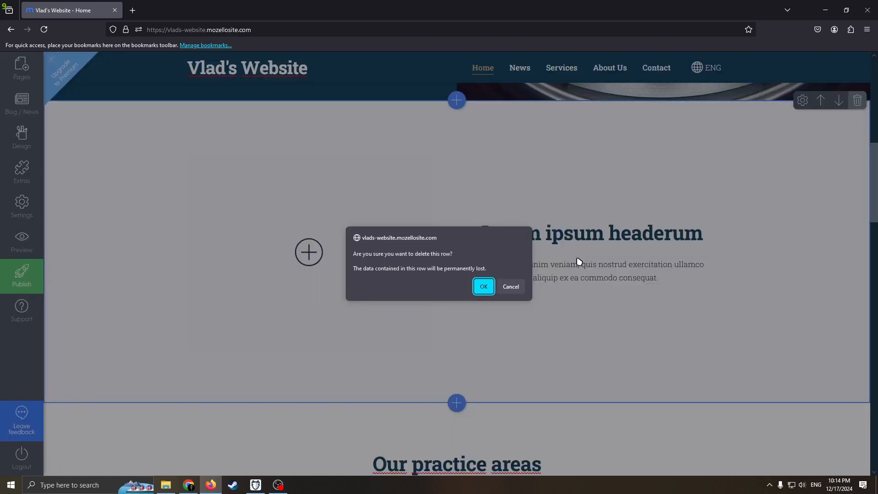
left_click(511, 286)
left_click(857, 101)
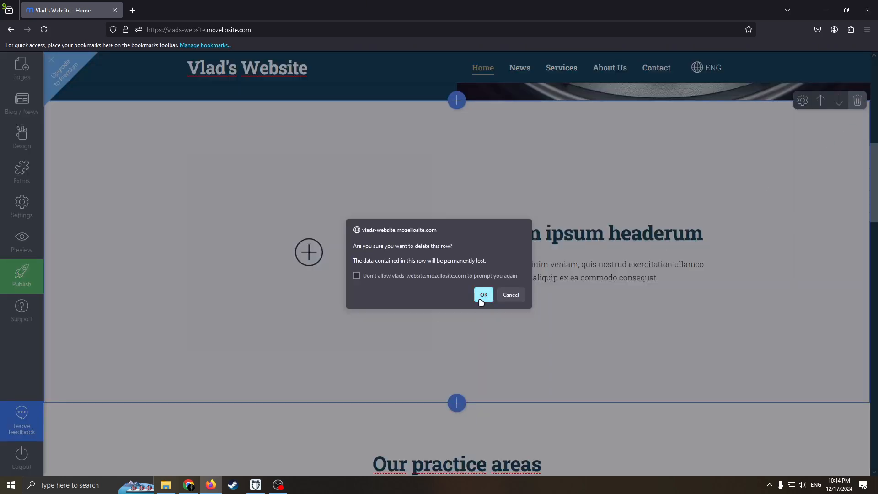
left_click(483, 295)
- Open the list for adding and removing the site's pages
scroll(558, 265, "down", 3)
scroll(412, 242, "up", 3)
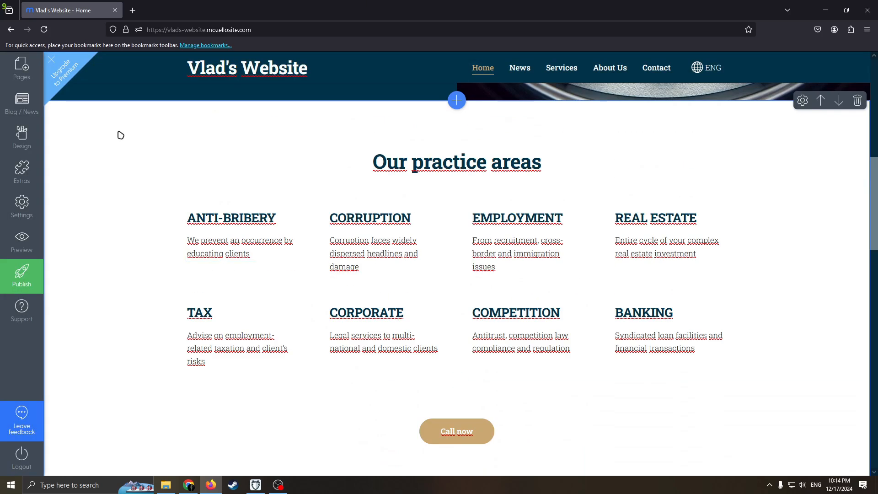
left_click(22, 66)
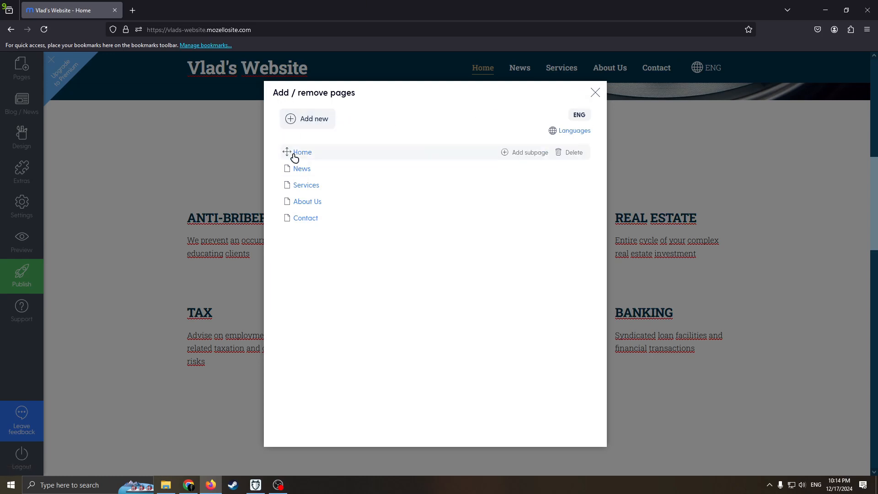
- Look over the site's page list and close it
mouse_move(294, 157)
left_mouse_down()
mouse_move(289, 168)
mouse_move(283, 151)
left_mouse_up()
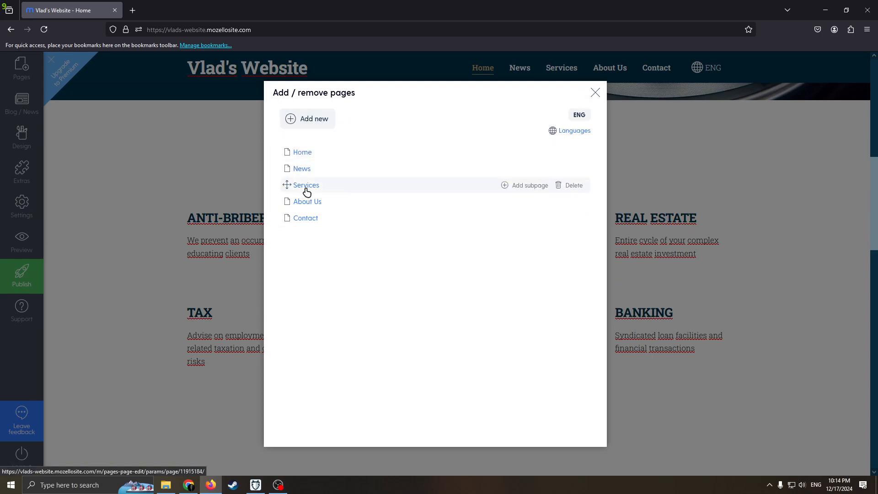
left_click(594, 93)
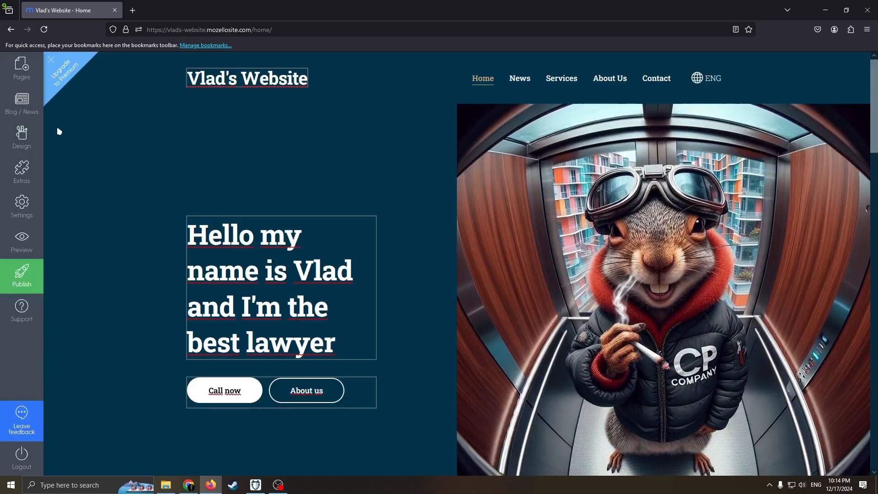
- Preview the website and look over the sections of the home page
mouse_move(21, 137)
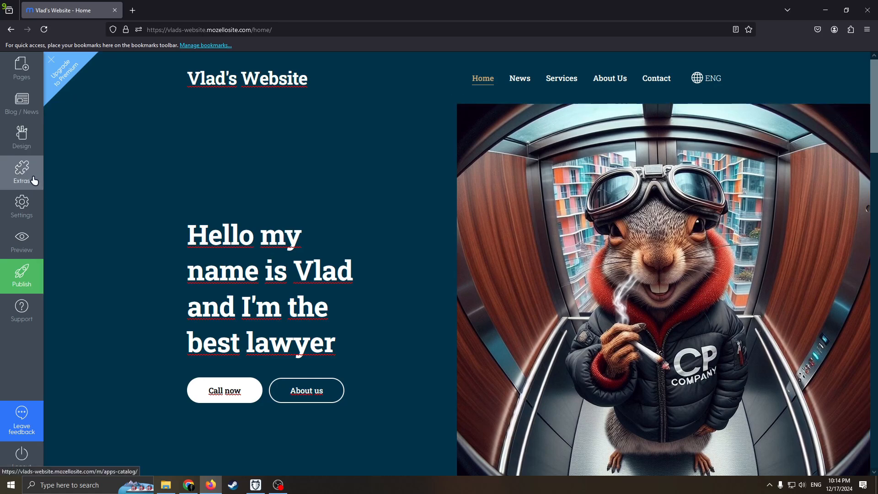
left_click(21, 242)
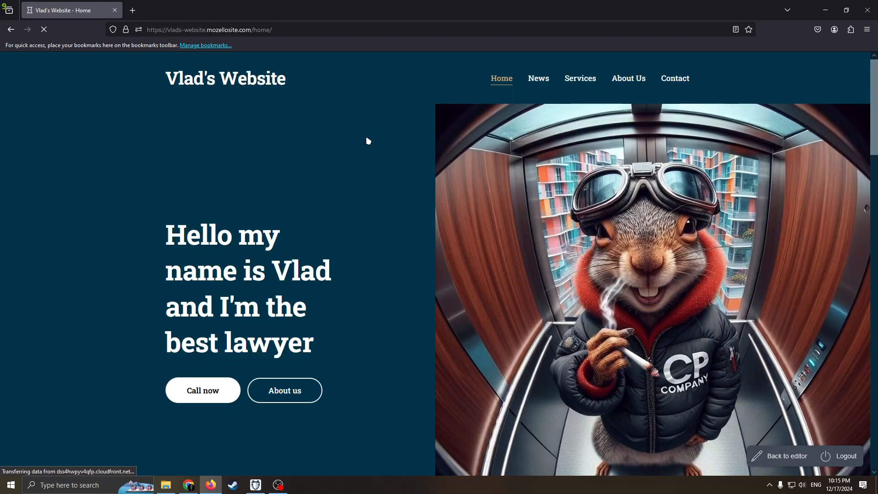
scroll(402, 230, "down", 15)
scroll(612, 198, "up", 10)
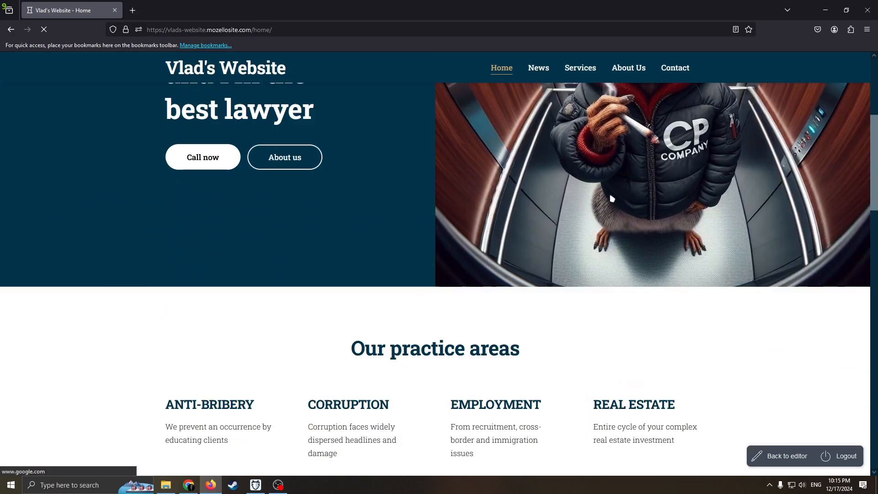
scroll(612, 199, "up", 5)
- Visit the News and Services pages in the preview and return to the home page
left_click(539, 85)
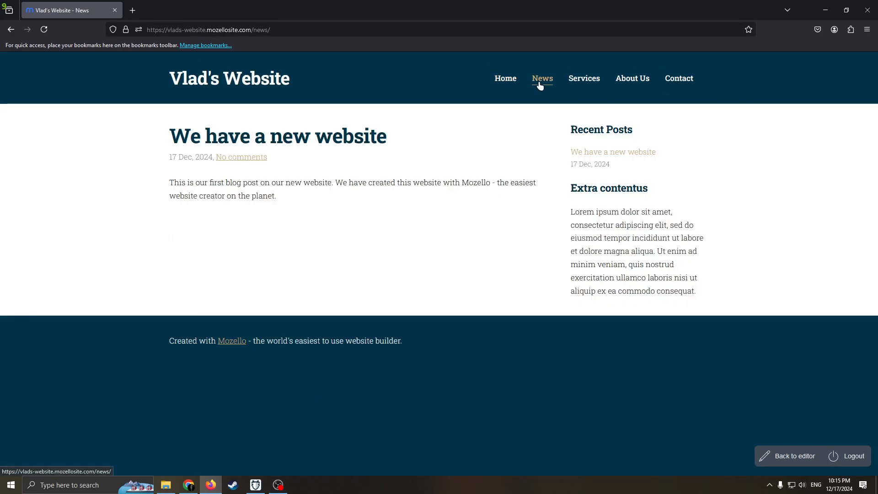
left_click(502, 86)
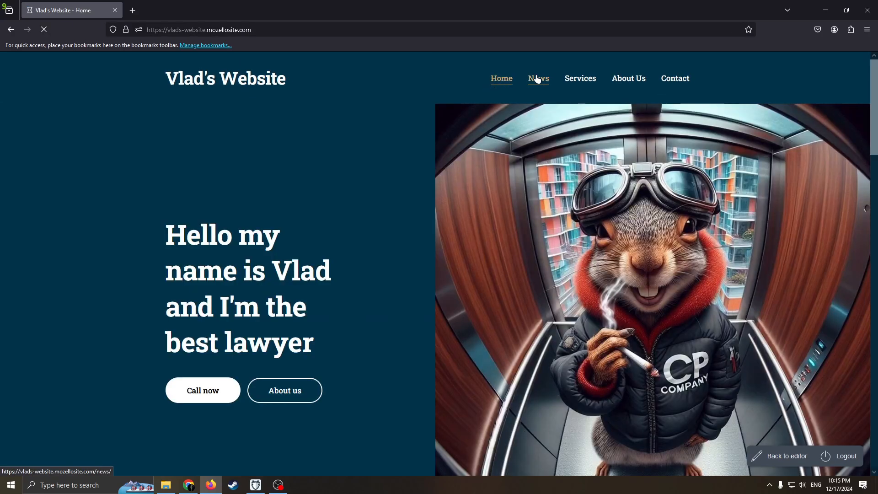
left_click(538, 81)
left_click(505, 82)
left_click(537, 80)
left_click(577, 82)
left_click(513, 81)
- Test the Call now button in the home page preview, check the reader view and return to the website editor
scroll(292, 353, "down", 3)
left_click(229, 266)
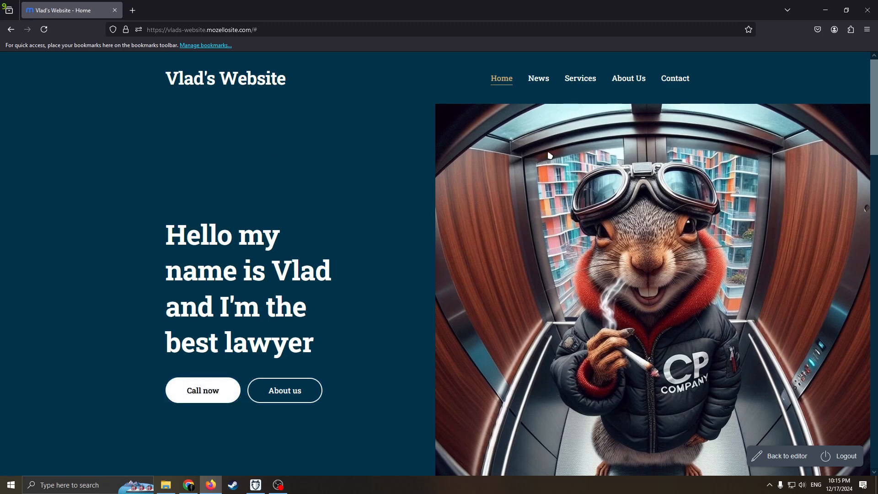
scroll(550, 155, "down", 6)
left_click(486, 145)
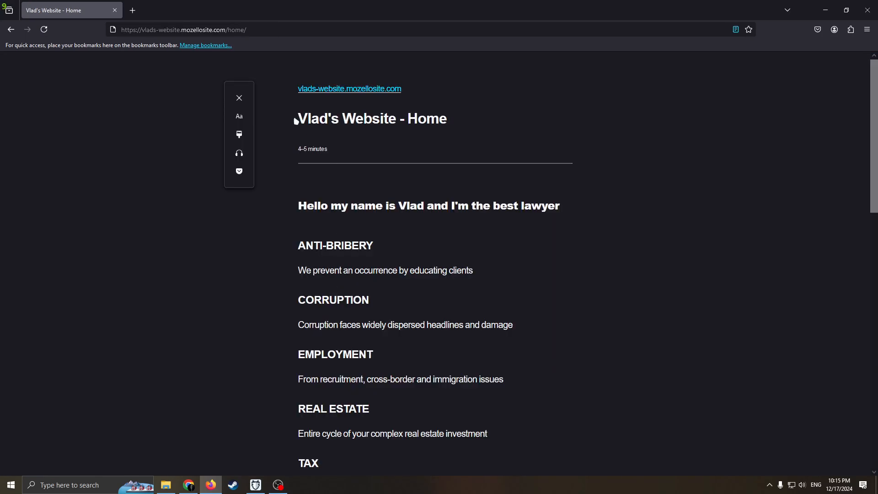
left_click(239, 98)
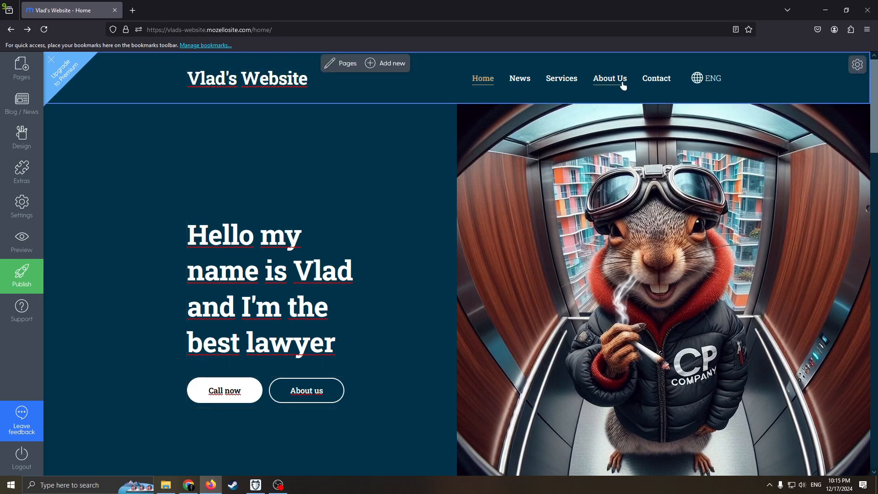
- Set the header's selected menu item style to plain text without an underline
left_click(859, 64)
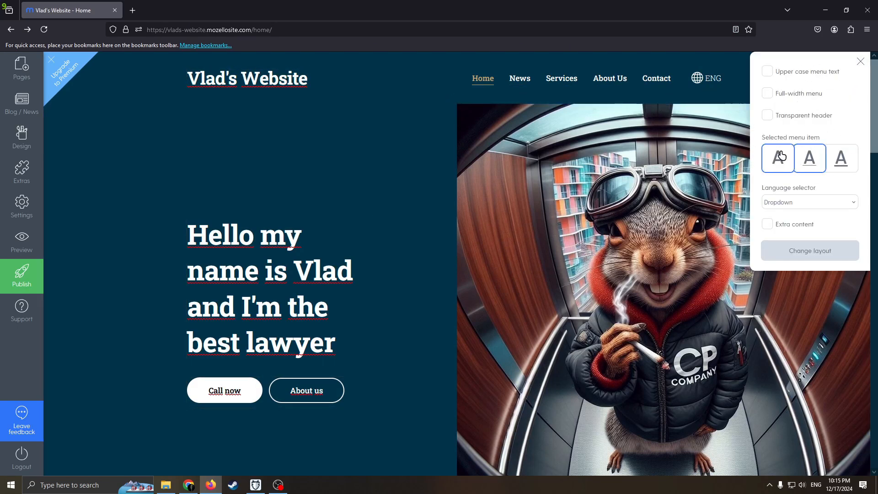
left_click(823, 162)
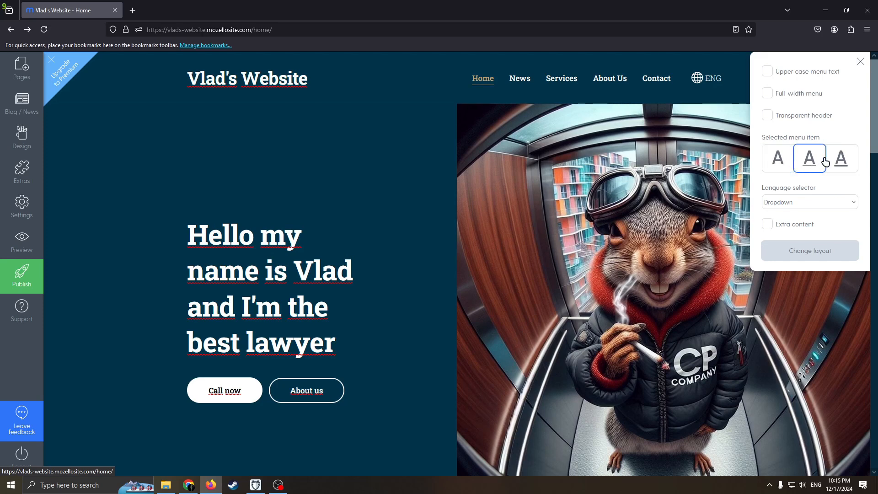
left_click(777, 160)
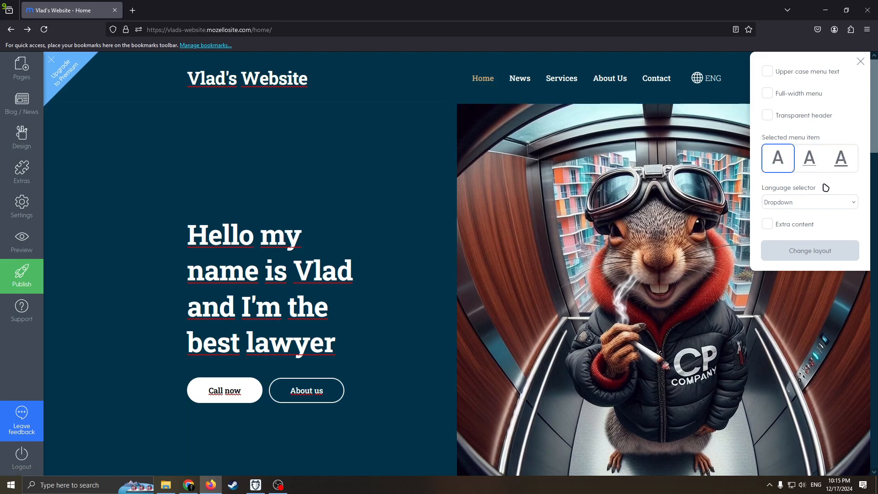
left_click(856, 65)
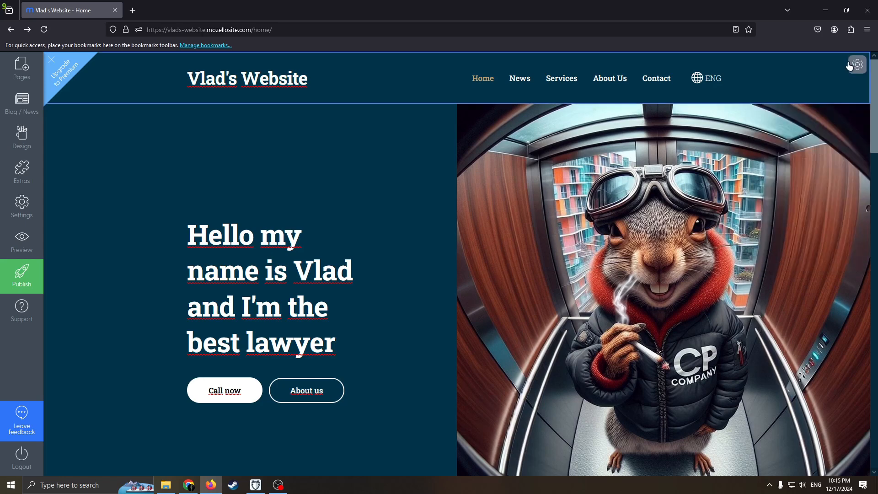
- Select the site title in the header and check its logo upload dialog without adding a logo
left_click(306, 80)
left_click(291, 84)
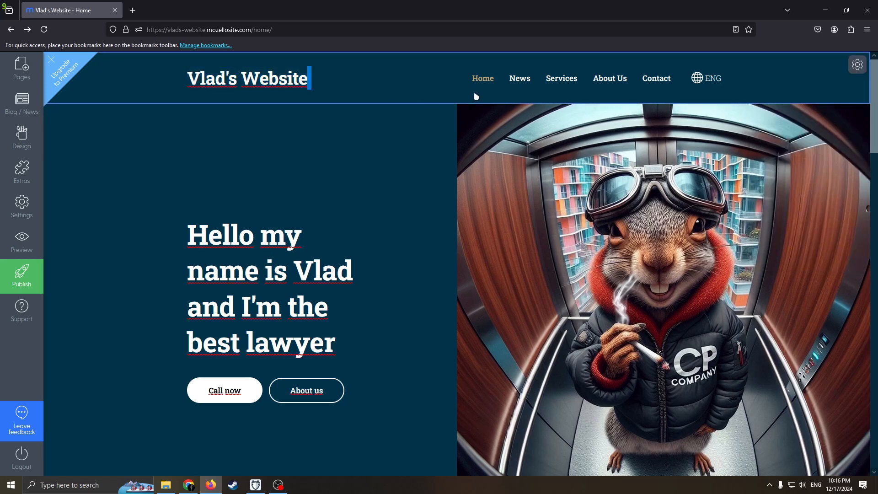
key("ctrl+a")
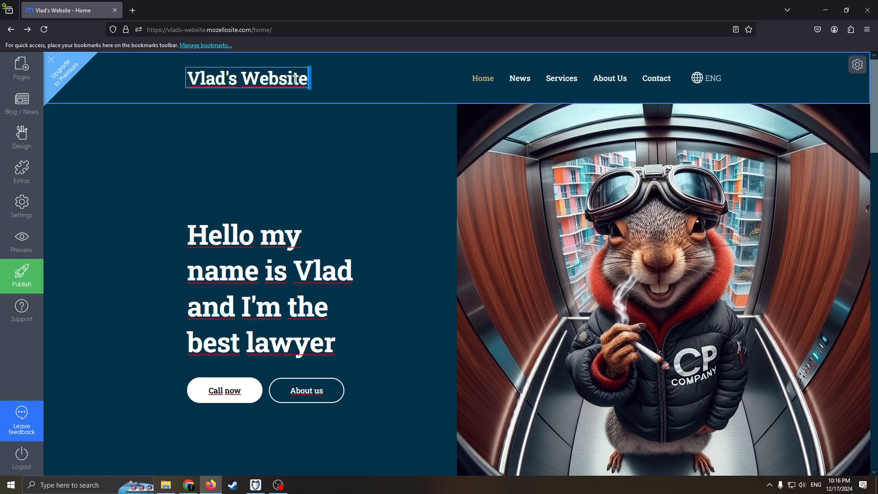
left_click(208, 97)
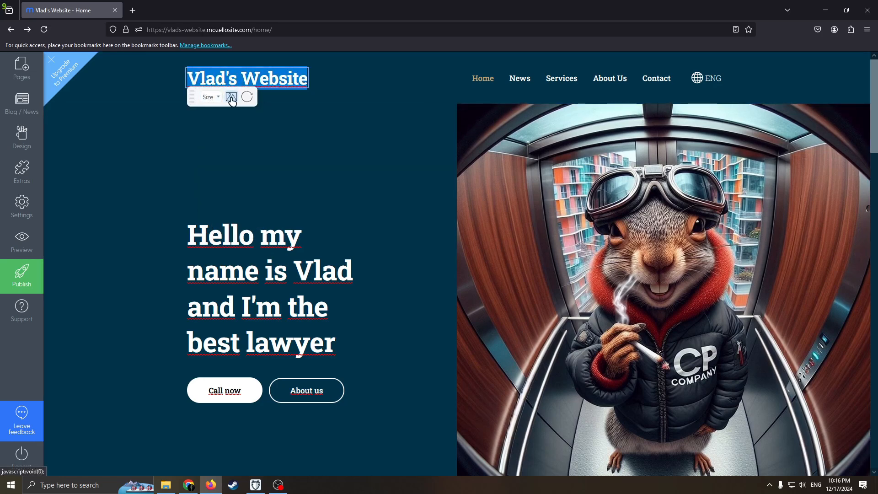
left_click(232, 97)
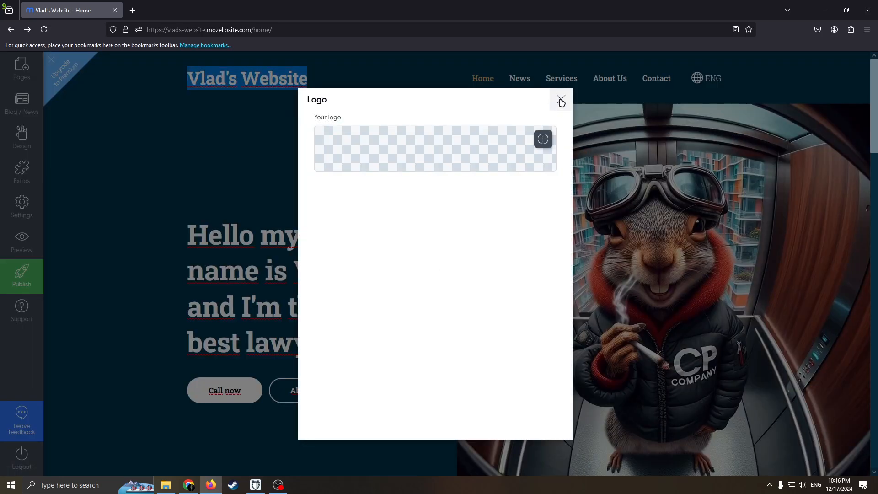
left_click(561, 100)
left_click_drag(308, 76, 171, 80)
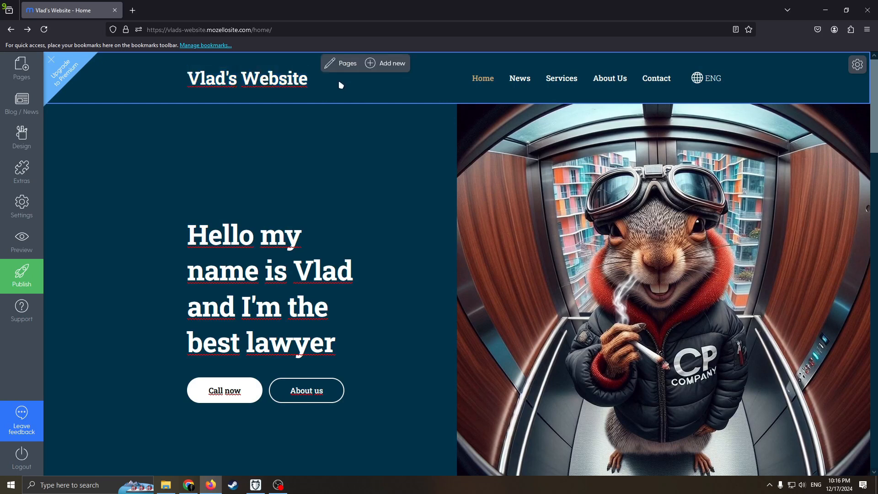
left_click(269, 77)
left_click(231, 97)
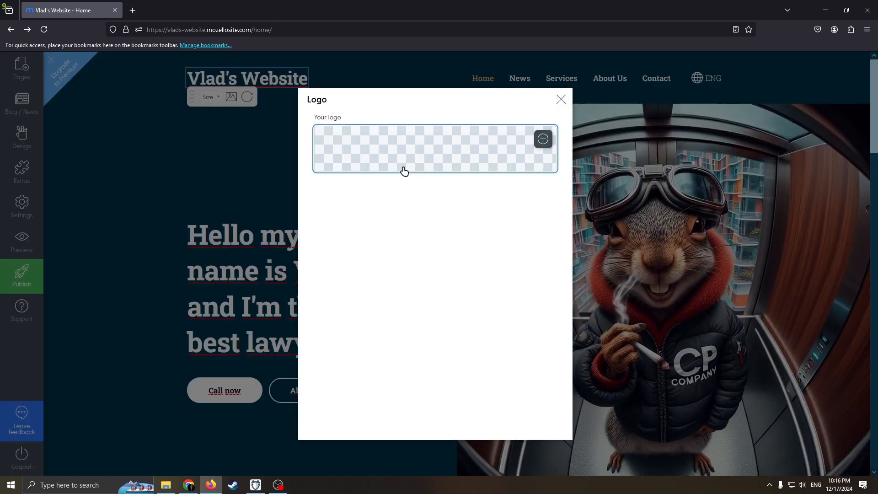
left_click(561, 99)
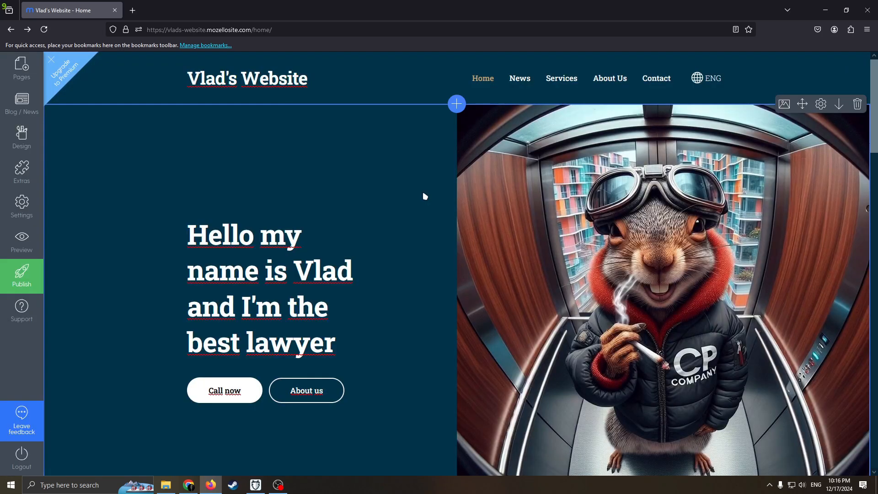
- Review the home page's content blocks down to the footer and return to the hero section
scroll(366, 215, "down", 10)
scroll(347, 245, "down", 6)
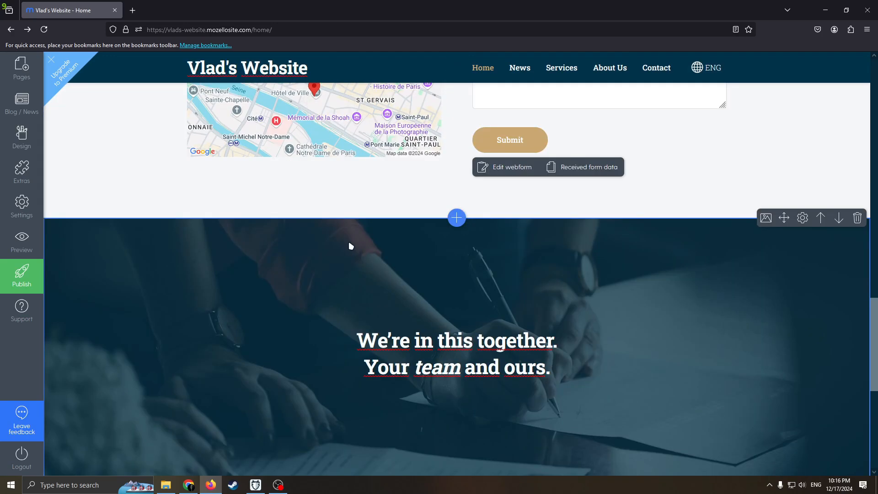
scroll(412, 245, "down", 5)
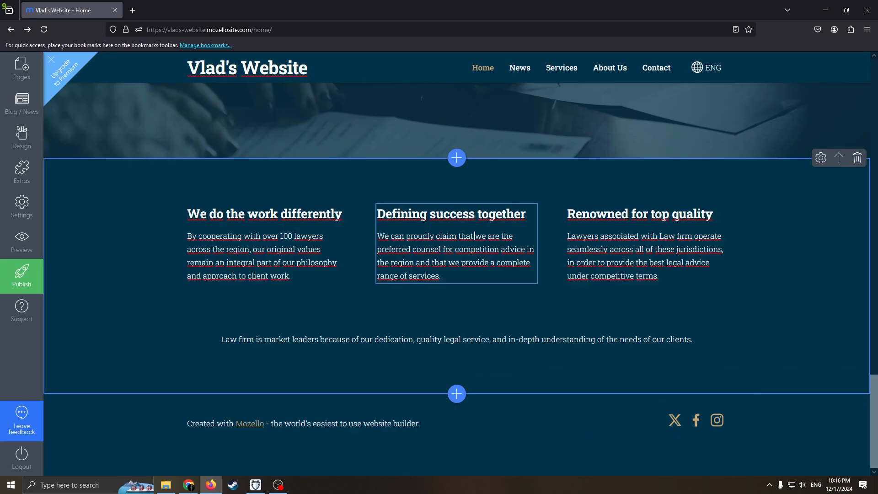
key("F9")
left_click(237, 95)
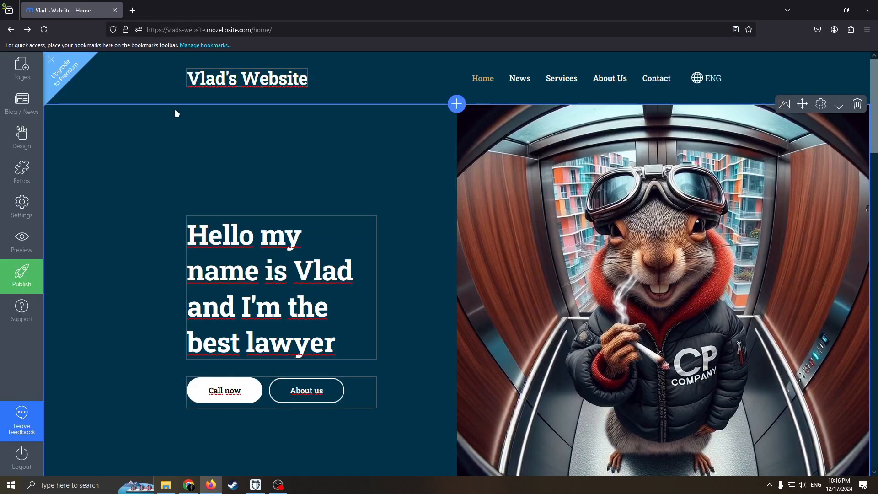
- Examine the blog and news management page and return to the website editor
left_click(39, 103)
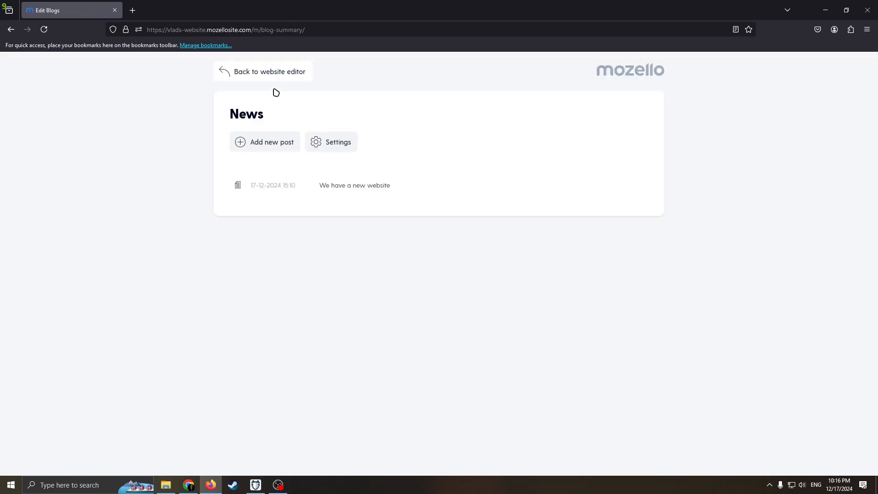
left_click(204, 63)
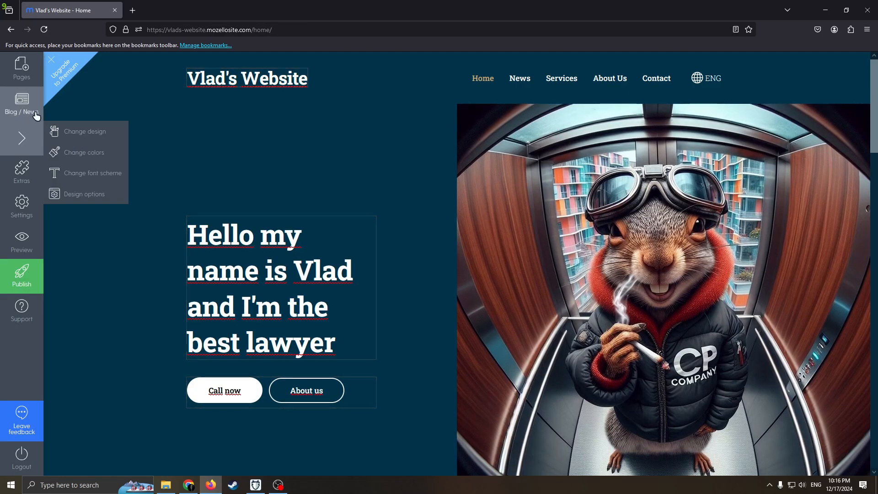
left_click(37, 116)
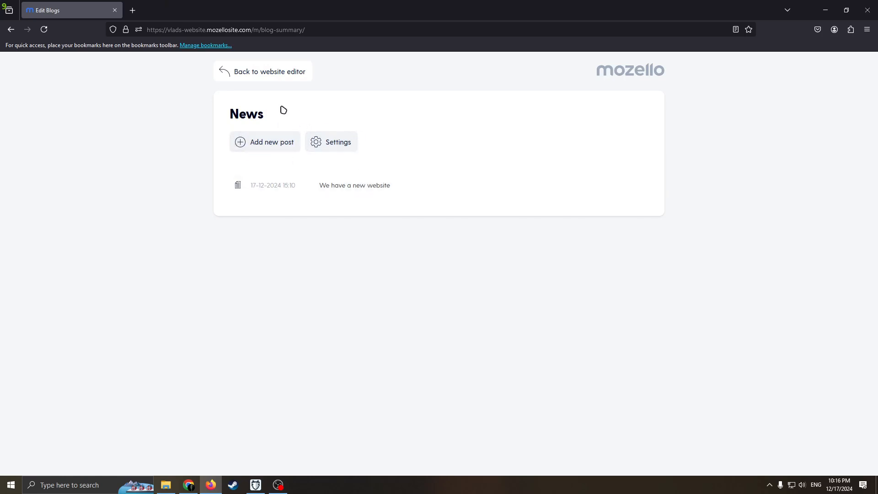
left_click(222, 81)
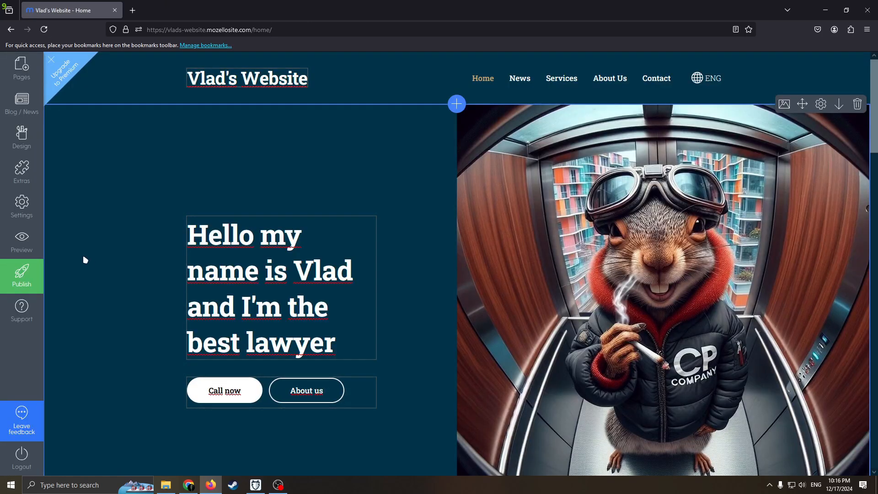
- Publish the website
scroll(357, 284, "down", 3)
scroll(320, 284, "up", 3)
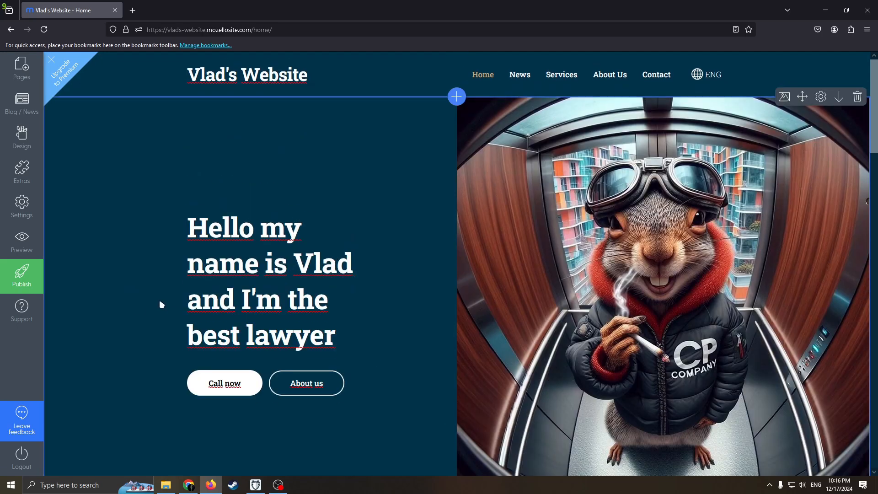
left_click(20, 274)
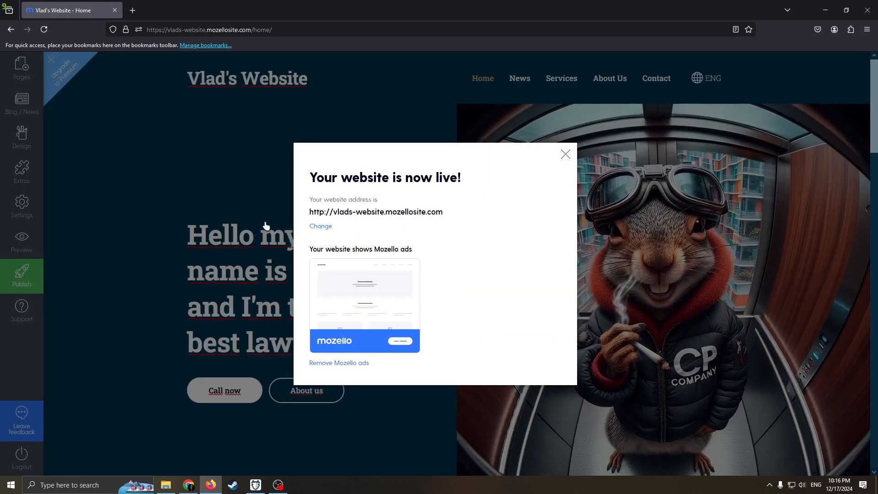
- Read the publishing message and the published site's web address
left_click_drag(309, 179, 232, 180)
left_click(459, 178)
left_click(384, 171)
left_click_drag(339, 212, 387, 213)
left_click(409, 215)
left_click_drag(385, 213, 374, 199)
left_click(424, 214)
left_click(365, 208)
- Try to remove the Mozello ads from the published website and acknowledge the notice
left_click(361, 363)
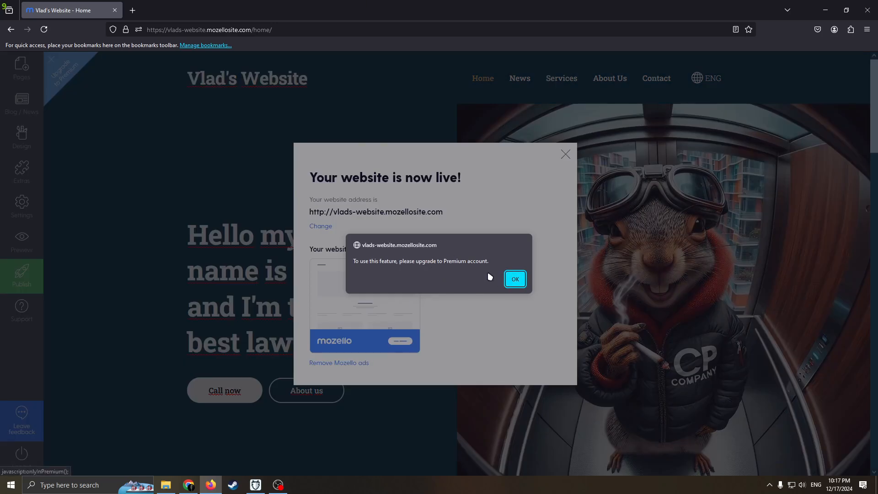
left_click_drag(360, 263, 470, 264)
left_click(515, 279)
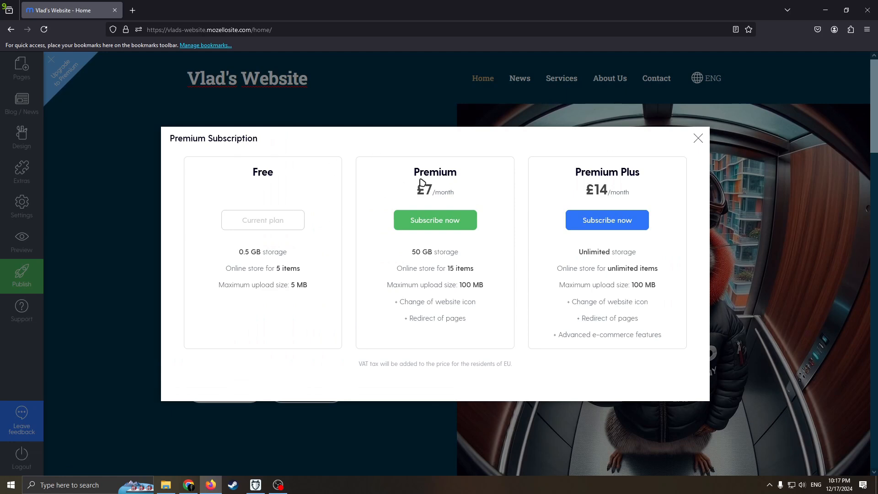
- Compare the Premium and Premium Plus subscription plans and close the plan overview
left_click_drag(419, 176, 481, 182)
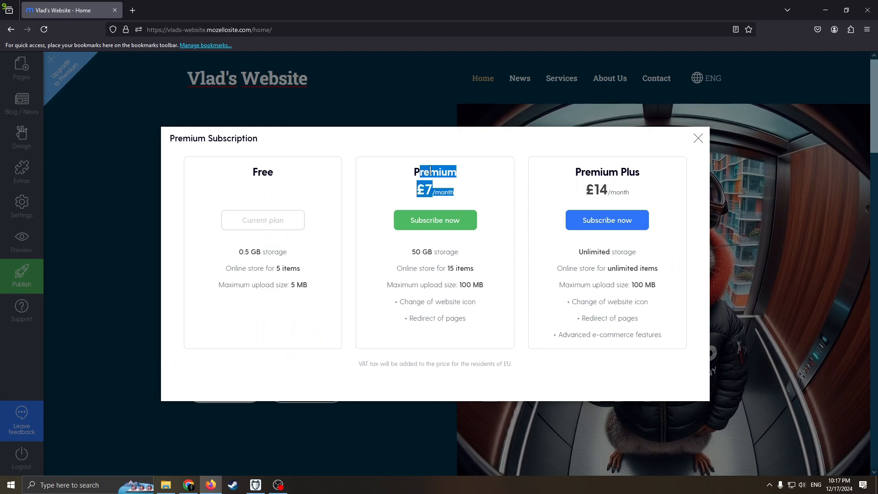
left_click(430, 171)
left_click_drag(572, 171, 649, 174)
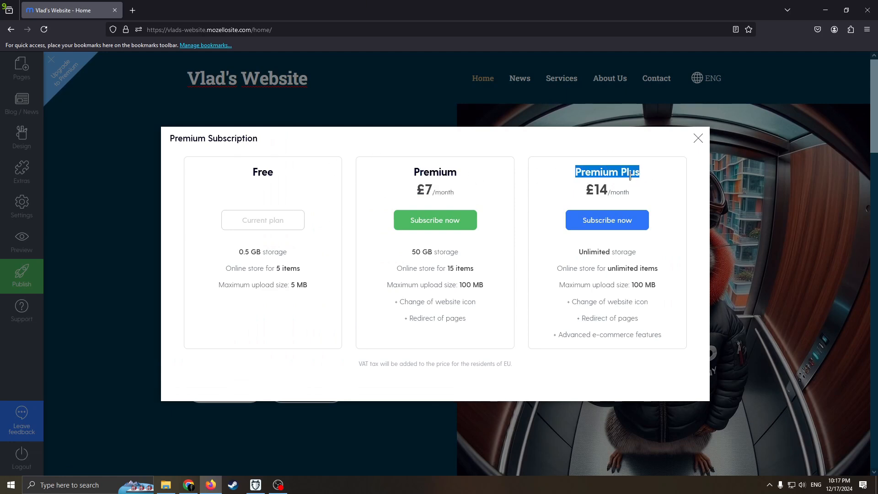
left_click(696, 140)
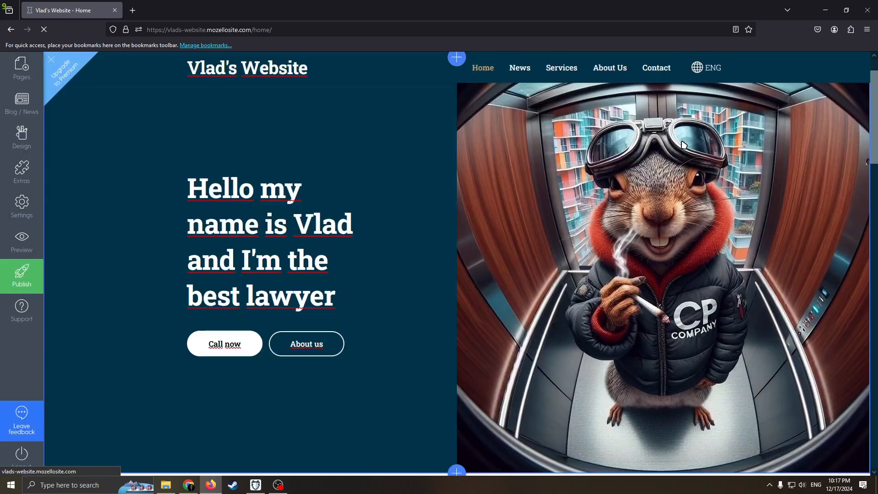